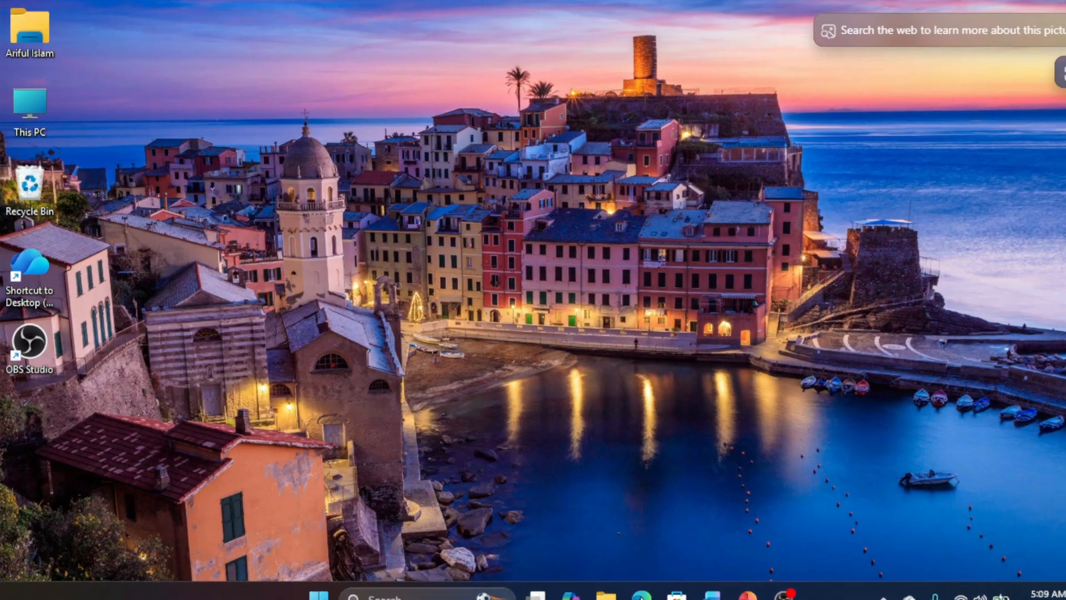
Step: Search the web for "office customization tool" and open the Office Customization Tool page from the results
text(ofi)
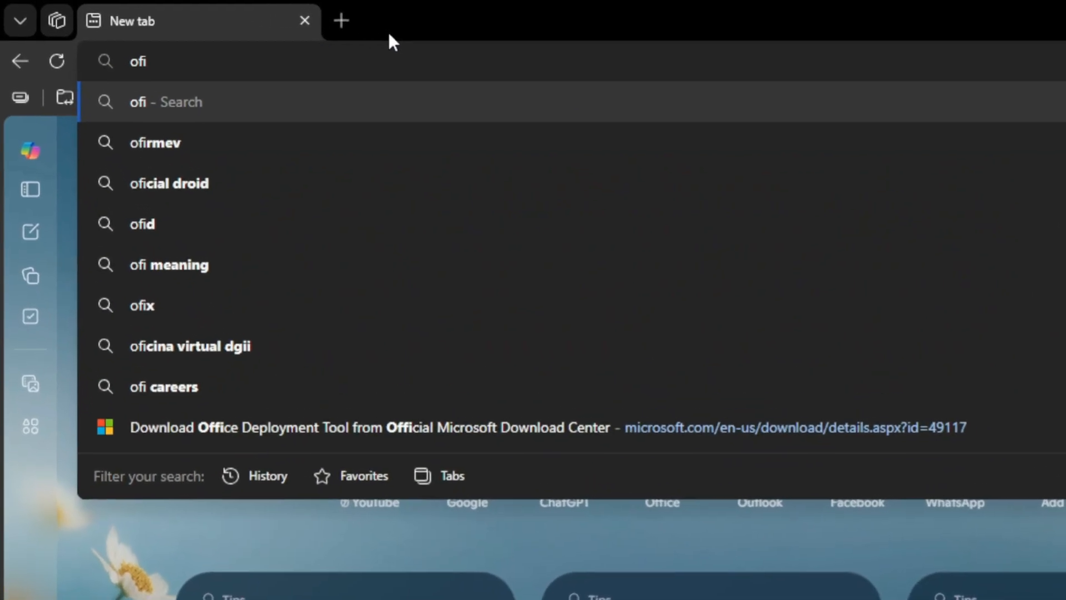
text(ffice deployment tool)
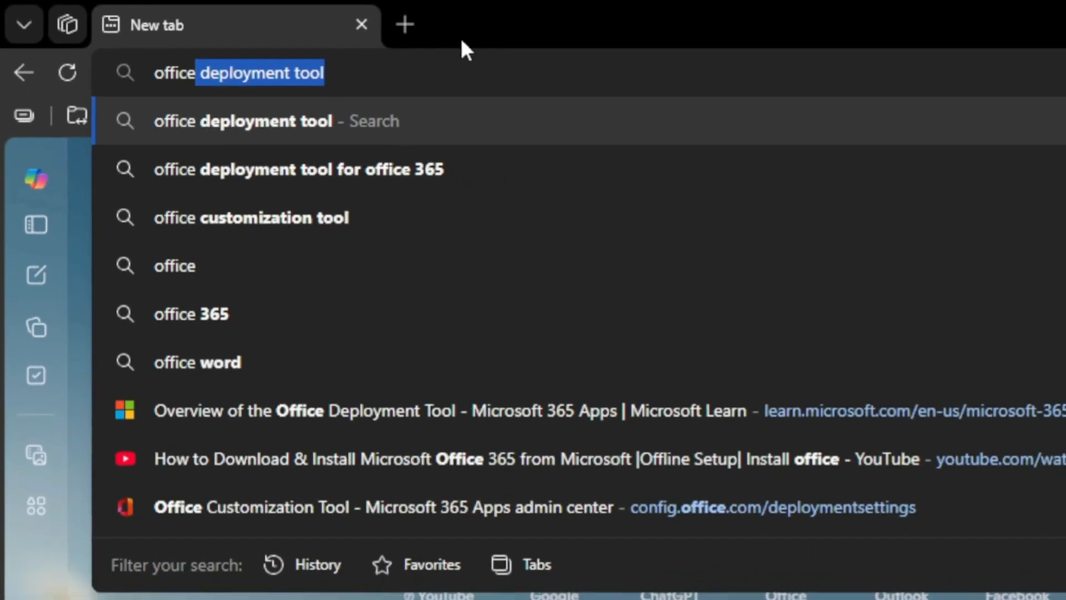
click(331, 238)
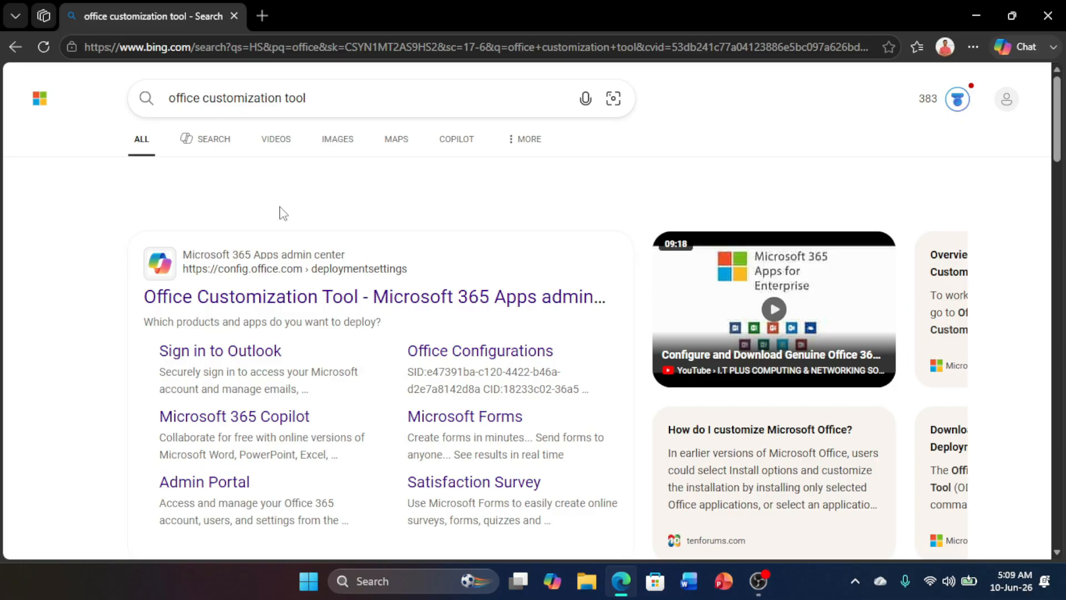
click(267, 303)
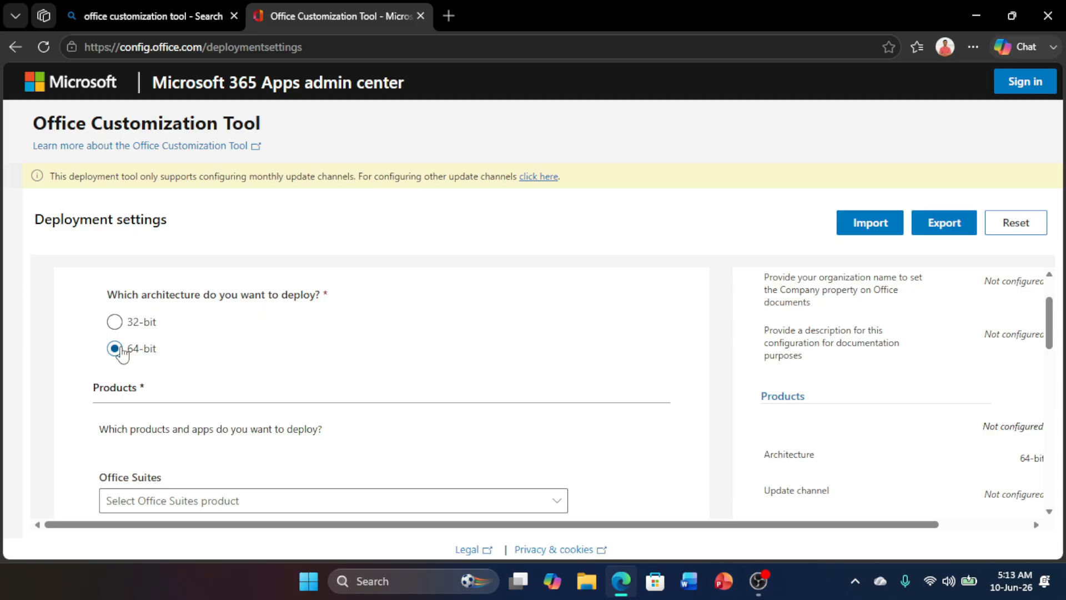
Step: Select Microsoft 365 Apps for enterprise as the Office suite and continue to the language settings
scroll(123, 355, down, 3)
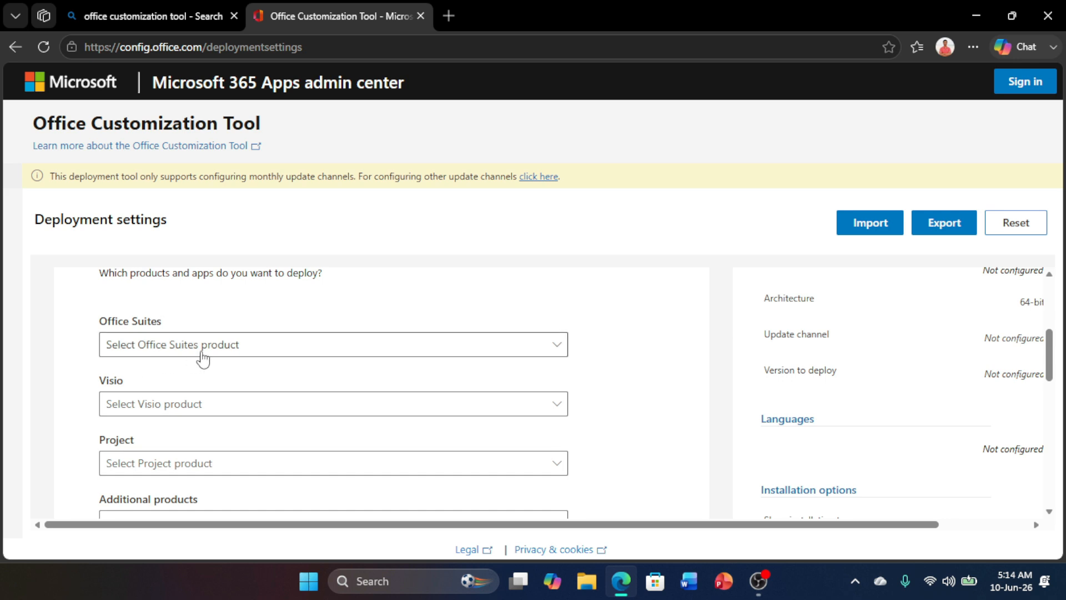
click(233, 359)
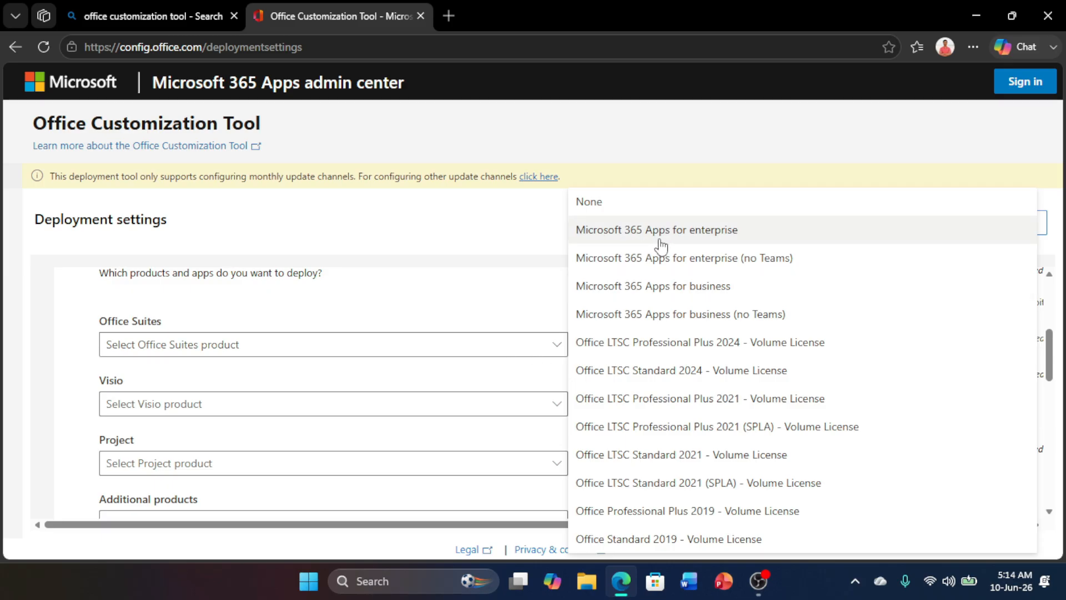
click(710, 235)
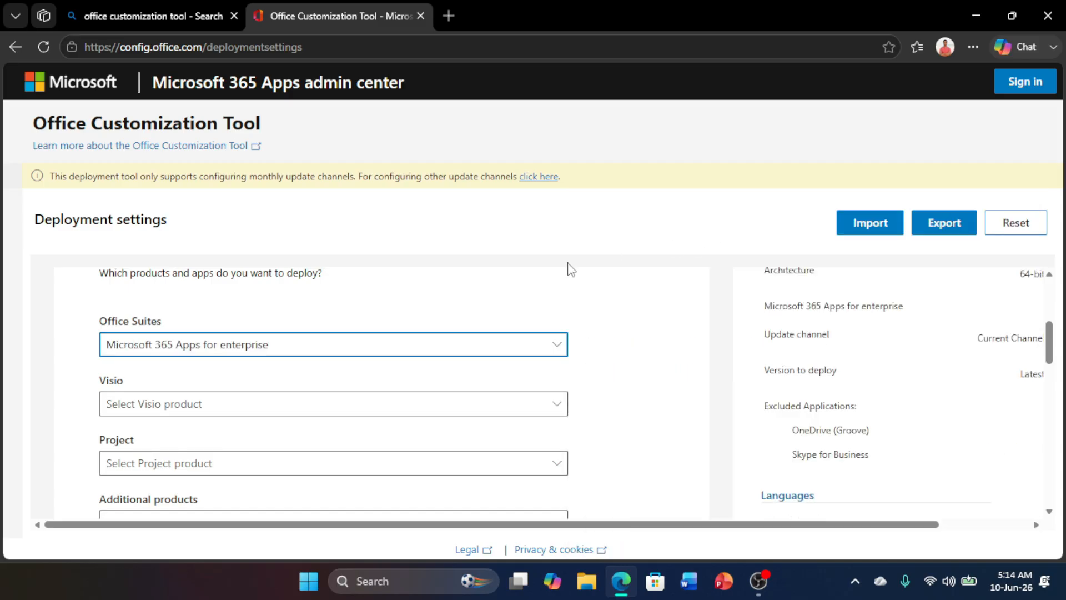
scroll(350, 324, down, 12)
scroll(167, 366, down, 3)
click(139, 349)
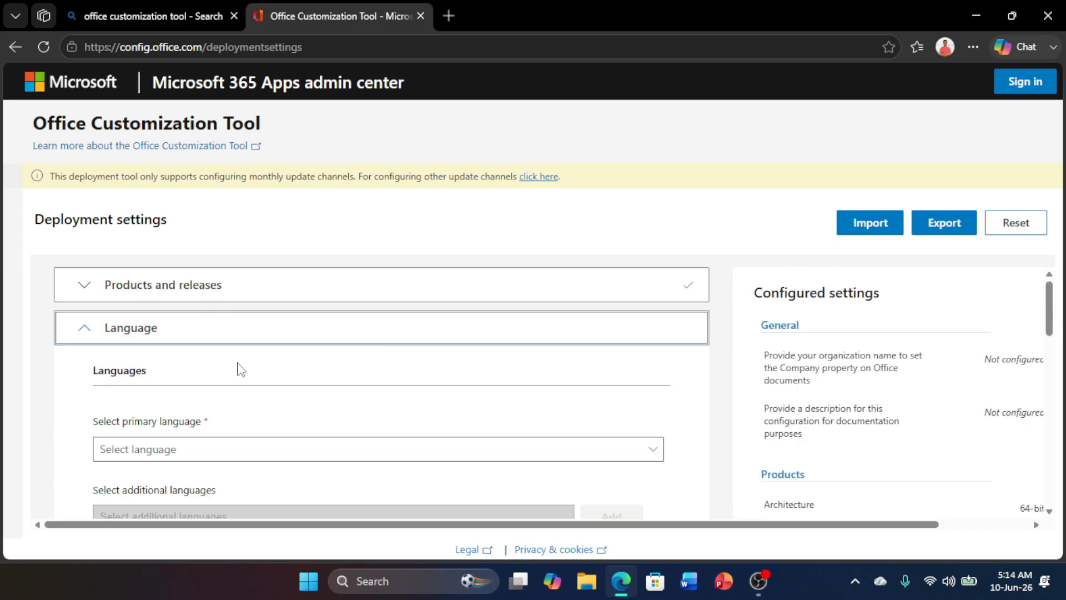
Step: Set the primary language to English (United States) and continue to the installation options
scroll(240, 371, down, 2)
scroll(278, 326, up, 1)
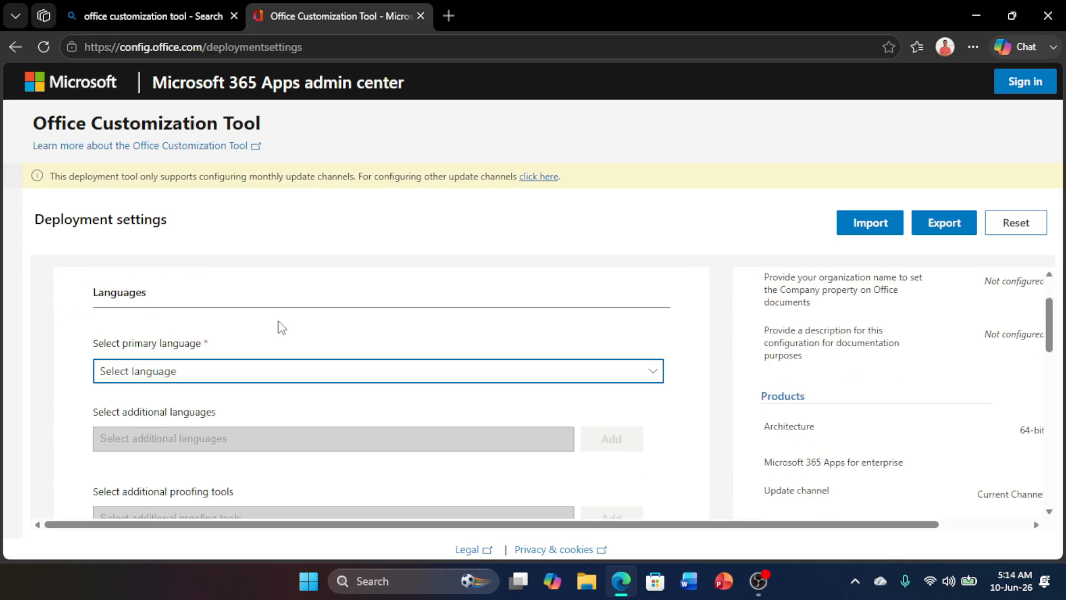
click(272, 378)
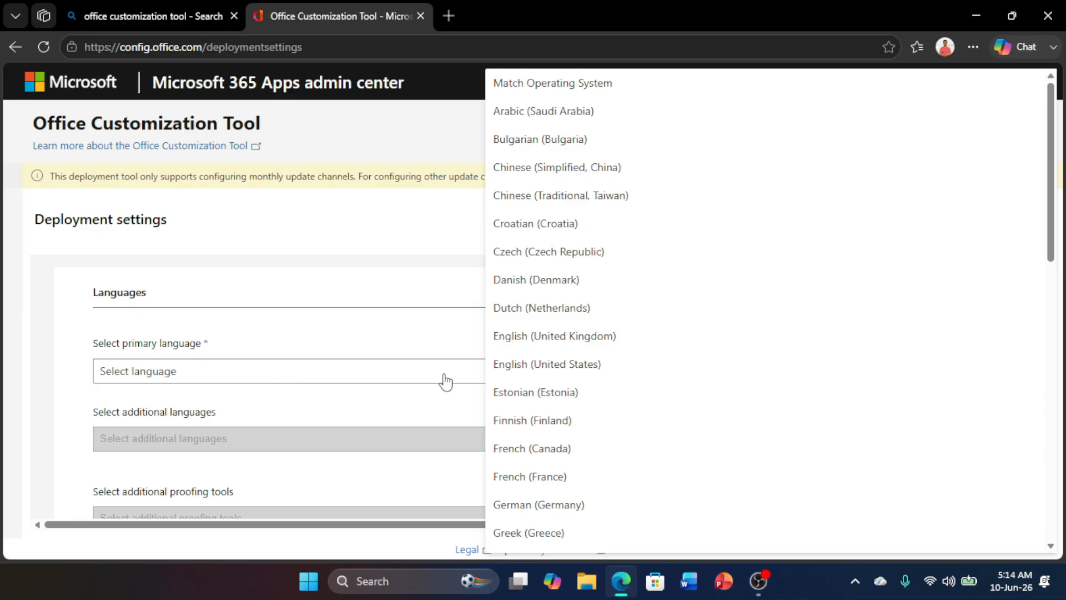
click(532, 374)
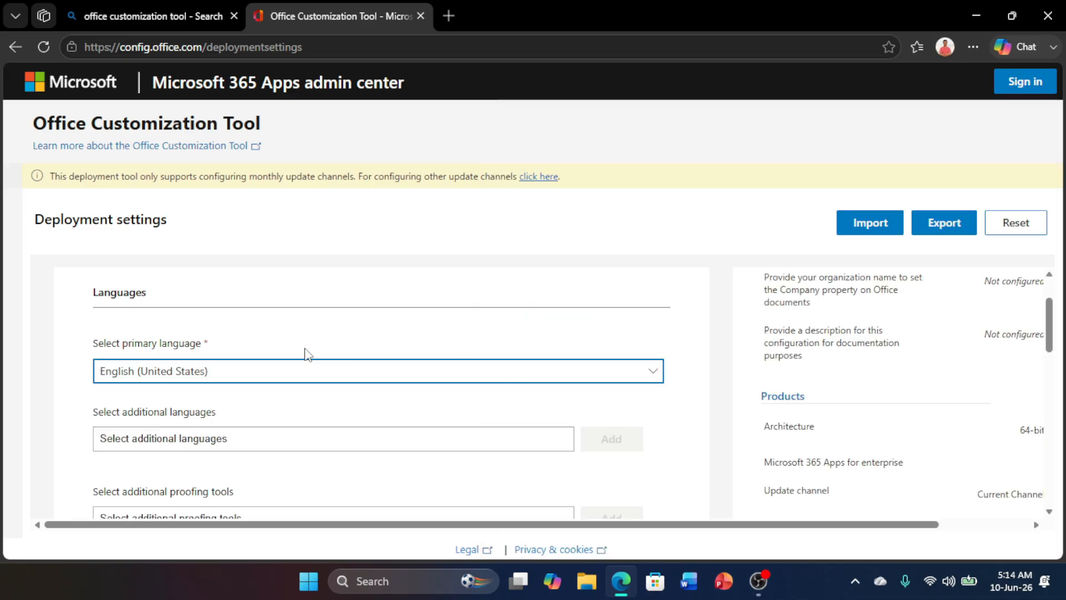
scroll(305, 352, down, 3)
click(119, 425)
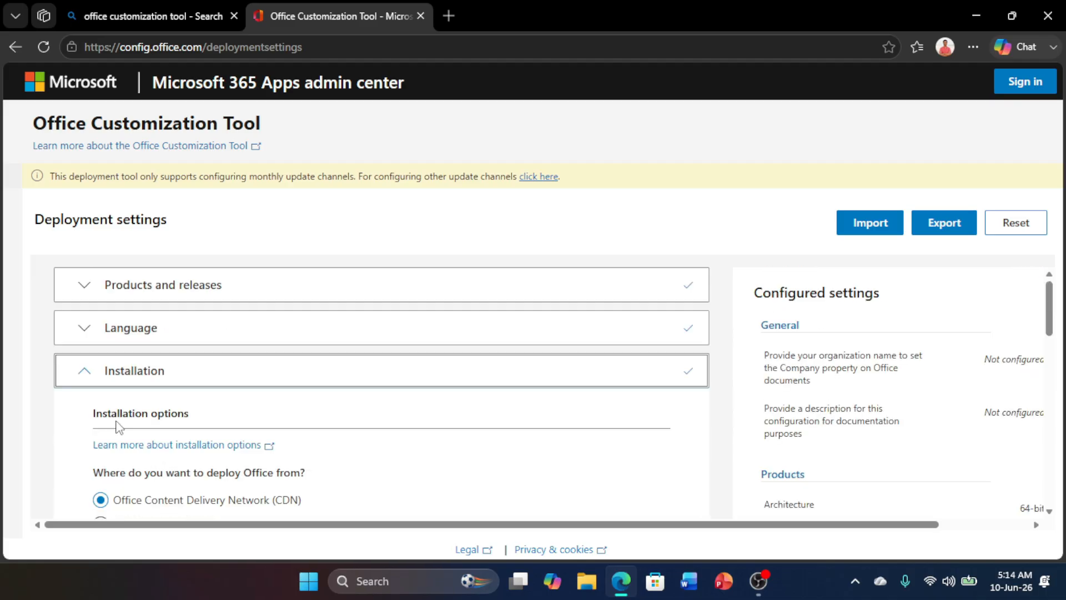
Step: Keep the default installation and update options and proceed to the licensing and activation section
scroll(117, 426, down, 3)
click(119, 453)
scroll(118, 457, down, 10)
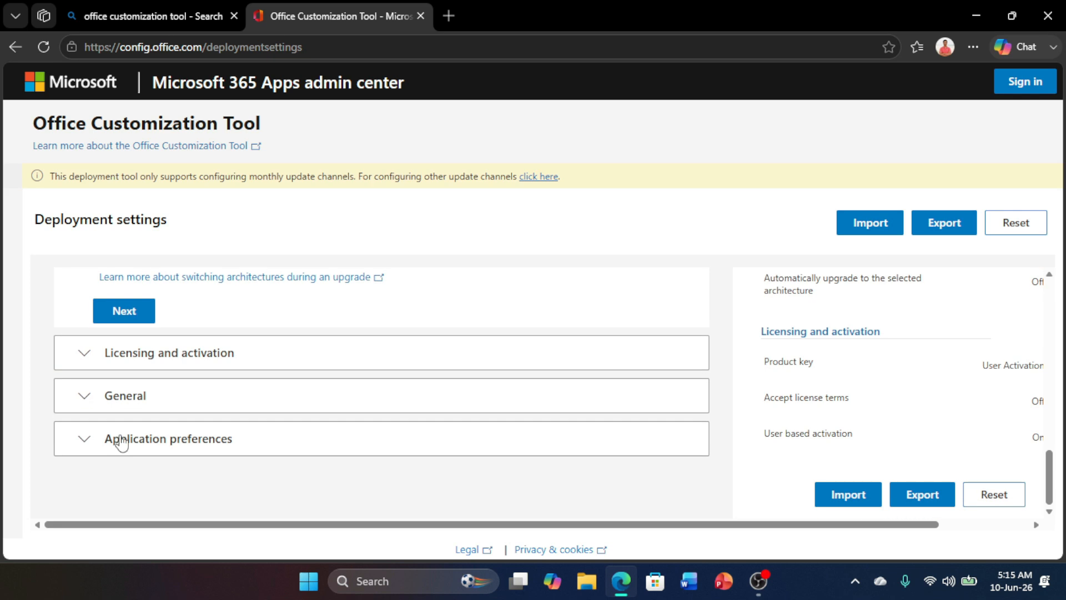
click(124, 311)
scroll(147, 341, down, 5)
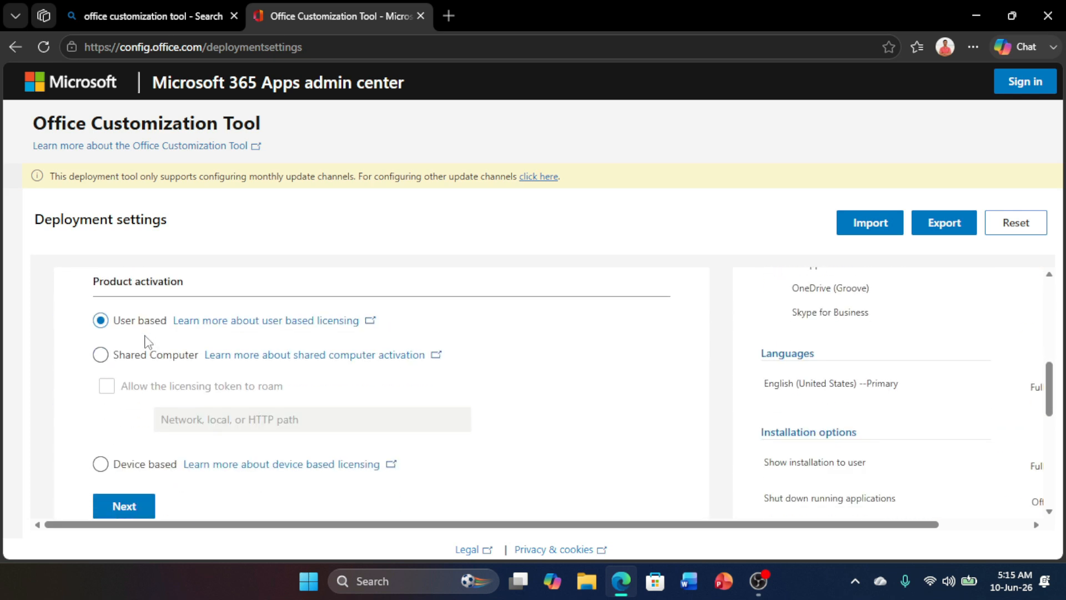
Step: Keep user-based activation and the default general and application preferences, and finish the deployment configuration
scroll(147, 341, down, 5)
scroll(143, 348, up, 4)
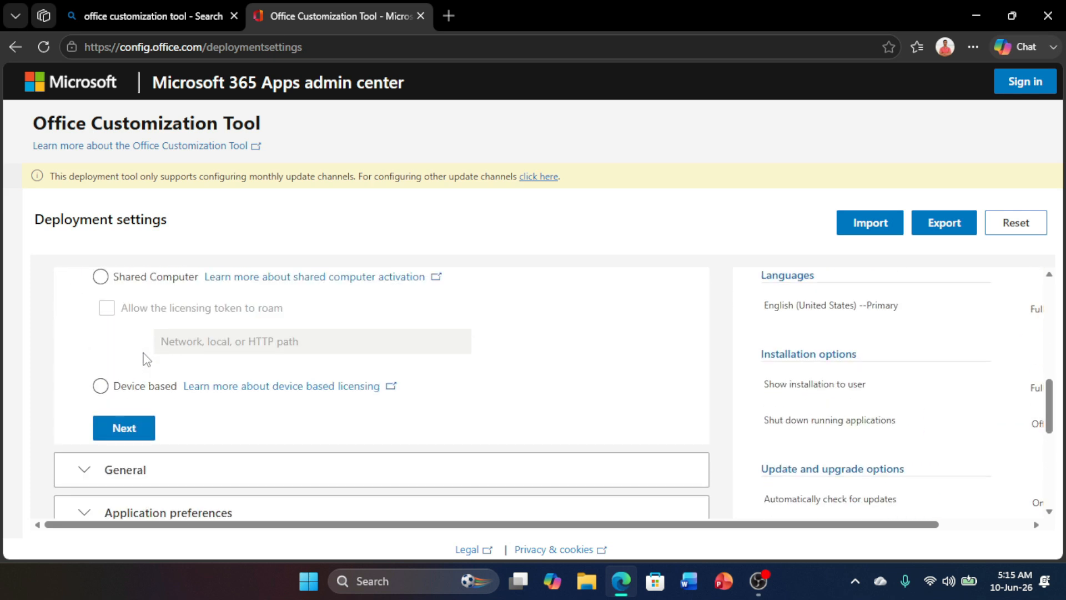
click(125, 428)
scroll(149, 419, down, 4)
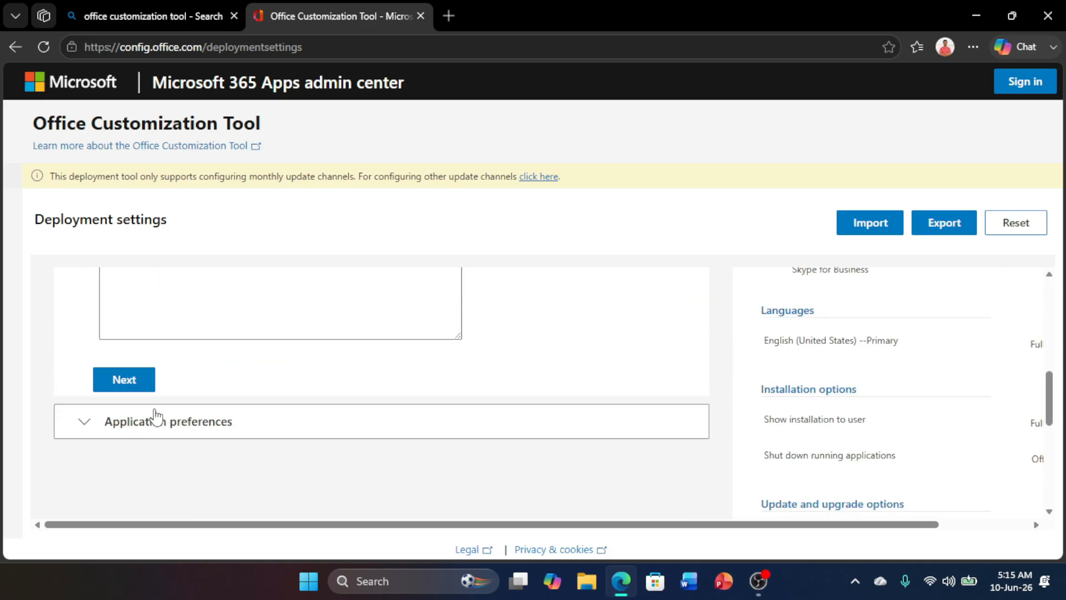
click(129, 382)
scroll(226, 388, down, 5)
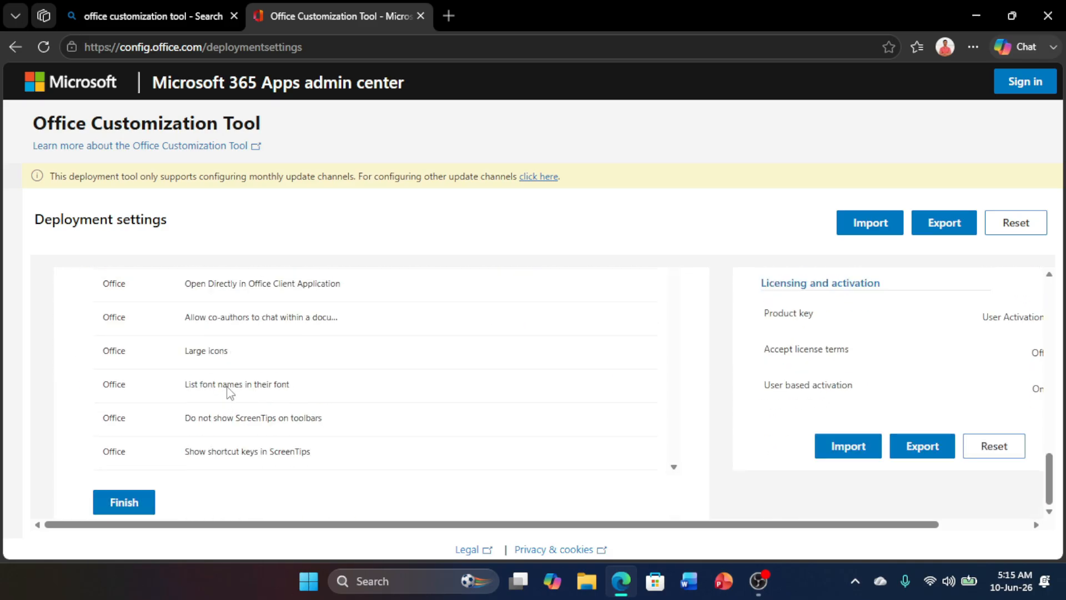
click(126, 503)
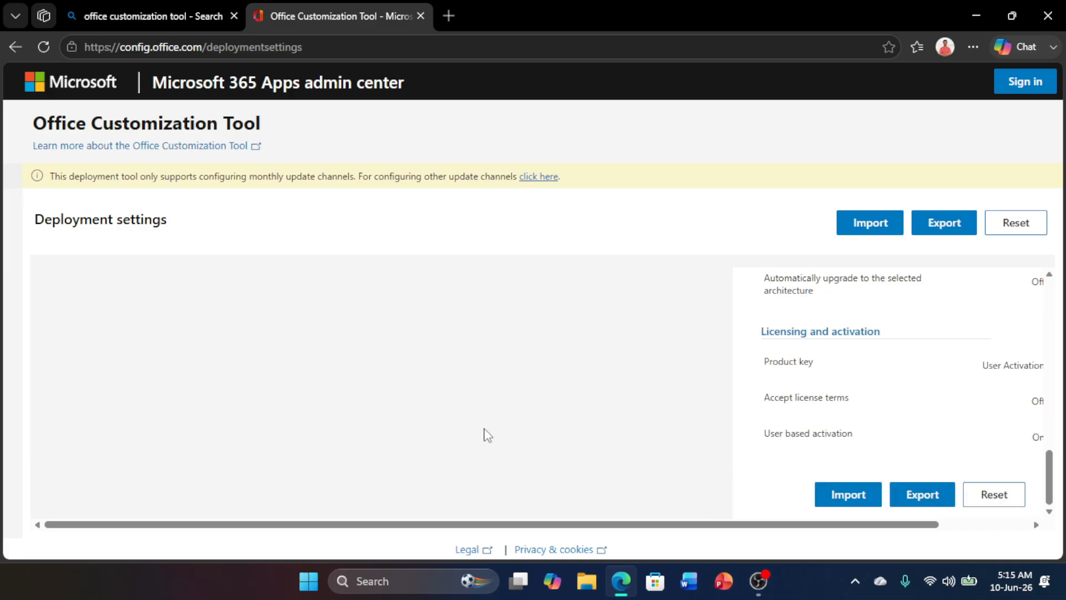
Step: Export the configuration as an XML file named Configuration, keeping current file format settings and accepting the license terms
click(921, 499)
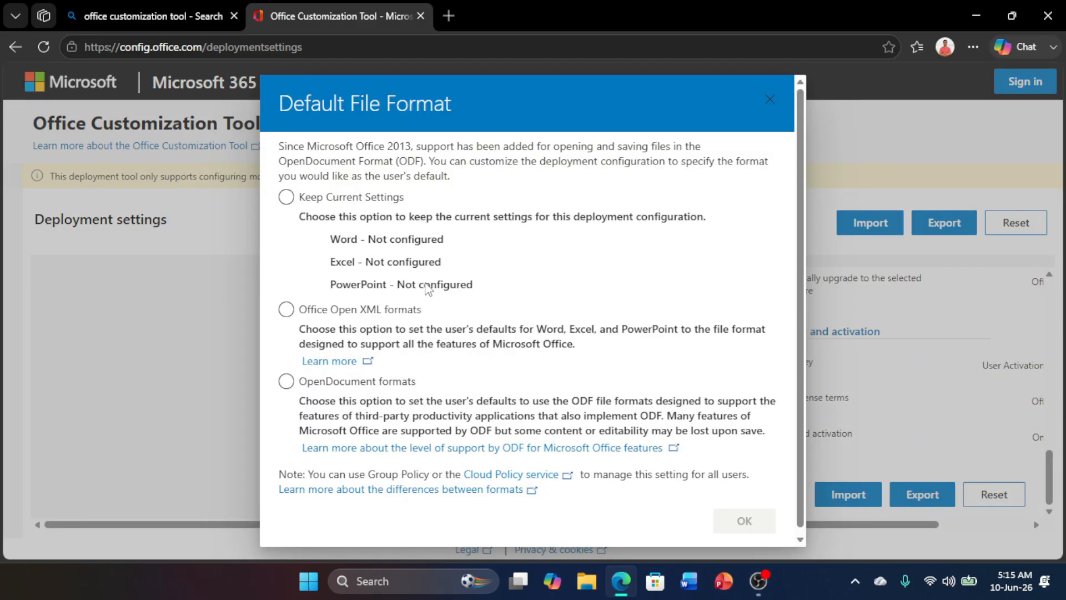
click(287, 198)
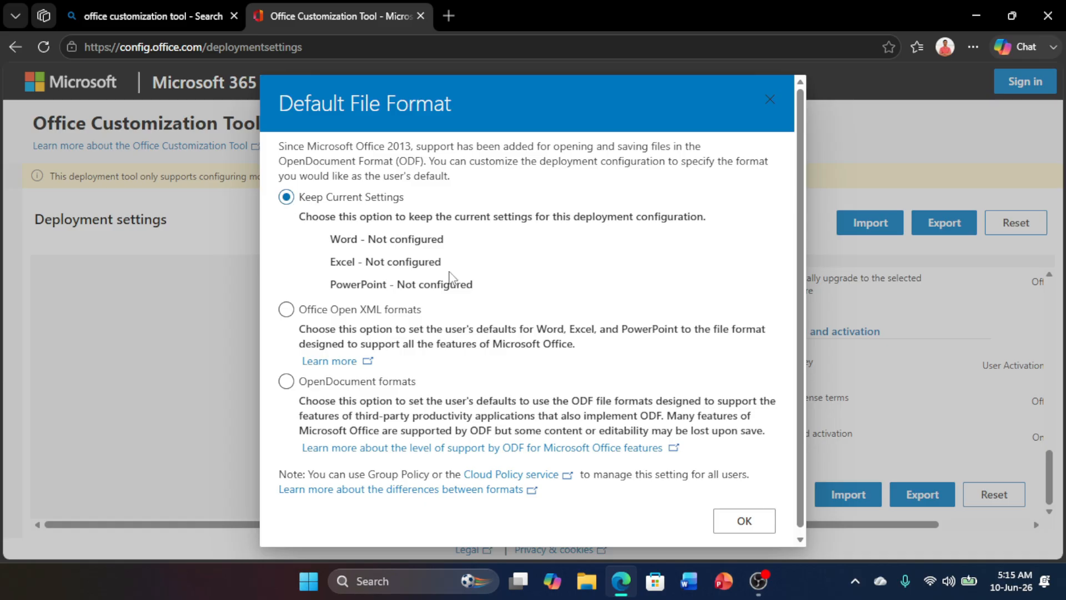
scroll(650, 414, down, 1)
click(744, 517)
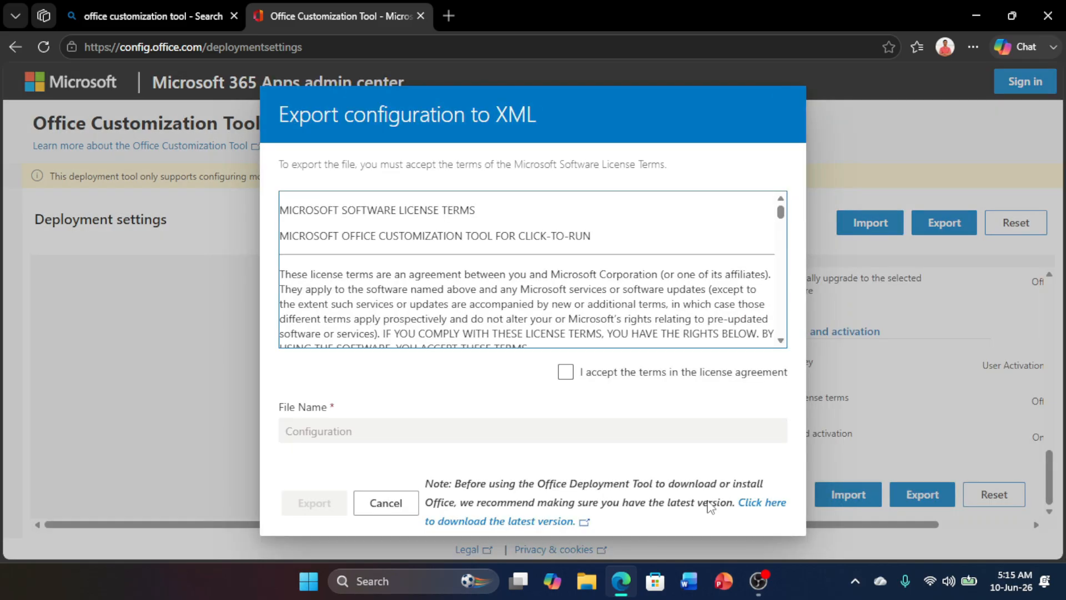
click(570, 376)
click(570, 377)
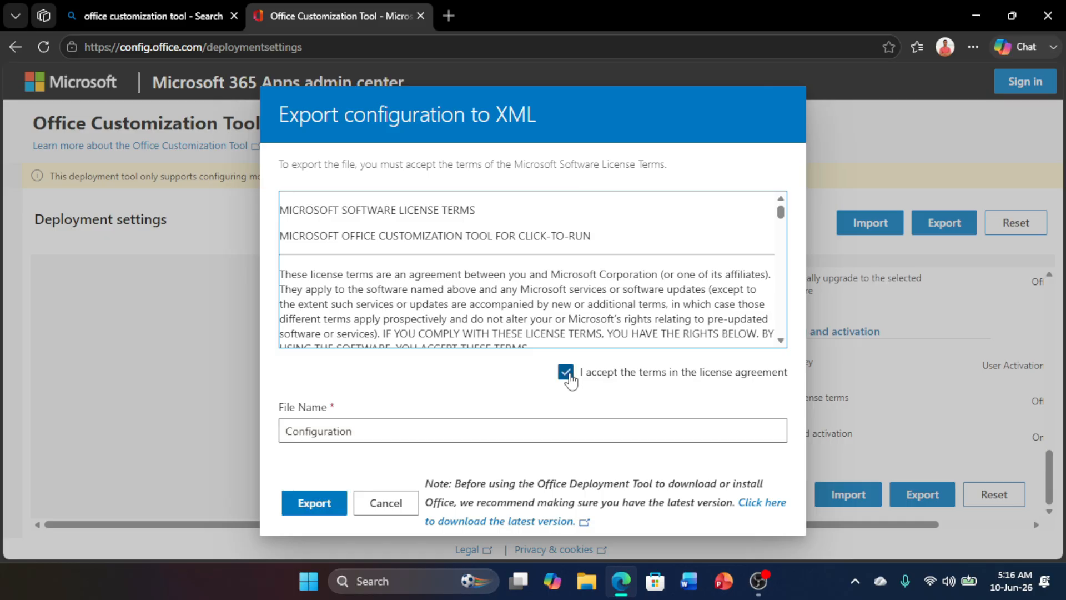
click(314, 503)
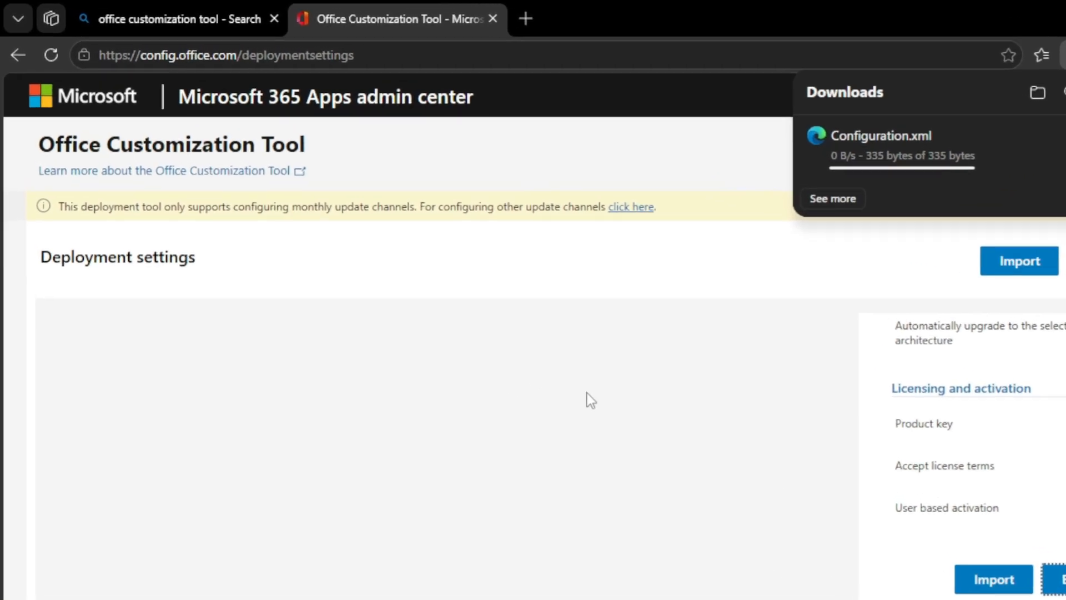
Step: Search the web for "office deployment tool" in a new browser tab
click(713, 27)
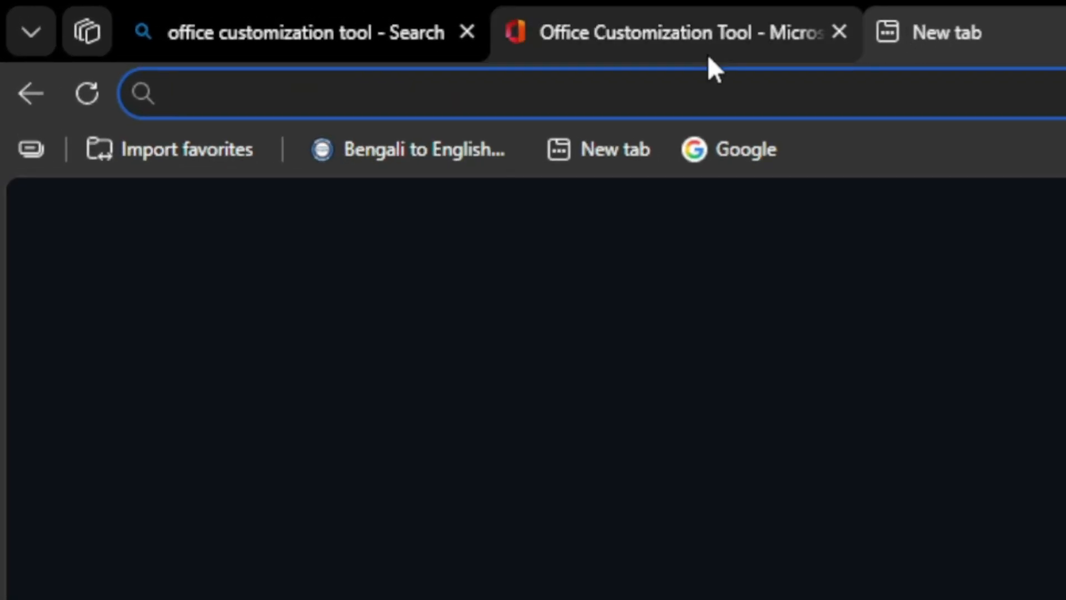
text(office)
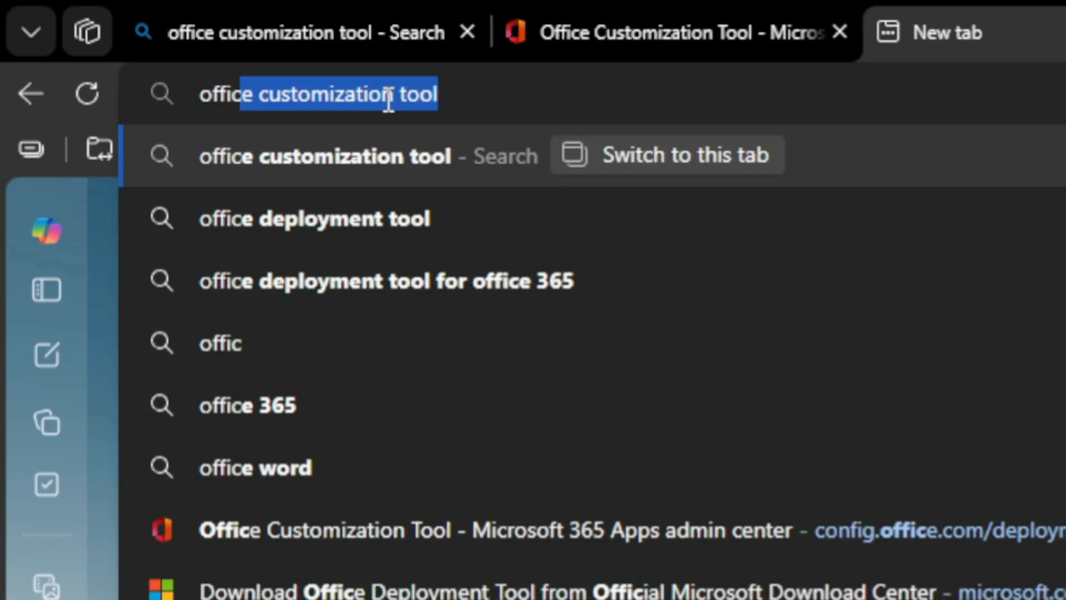
text( dep)
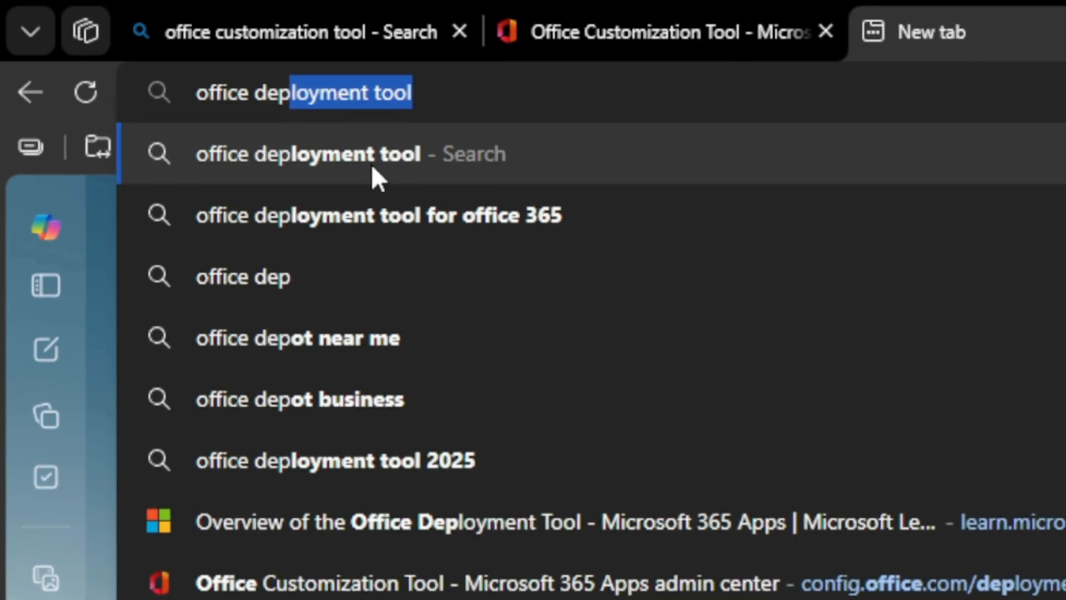
click(371, 162)
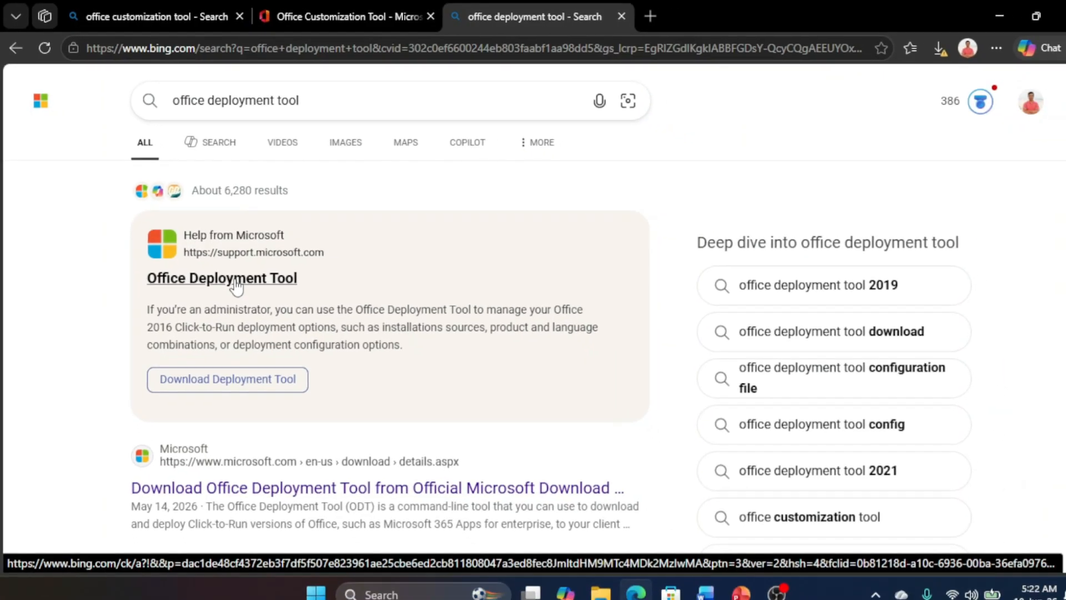
Step: Open Microsoft's Office Deployment Tool support page and download the tool in English
click(250, 300)
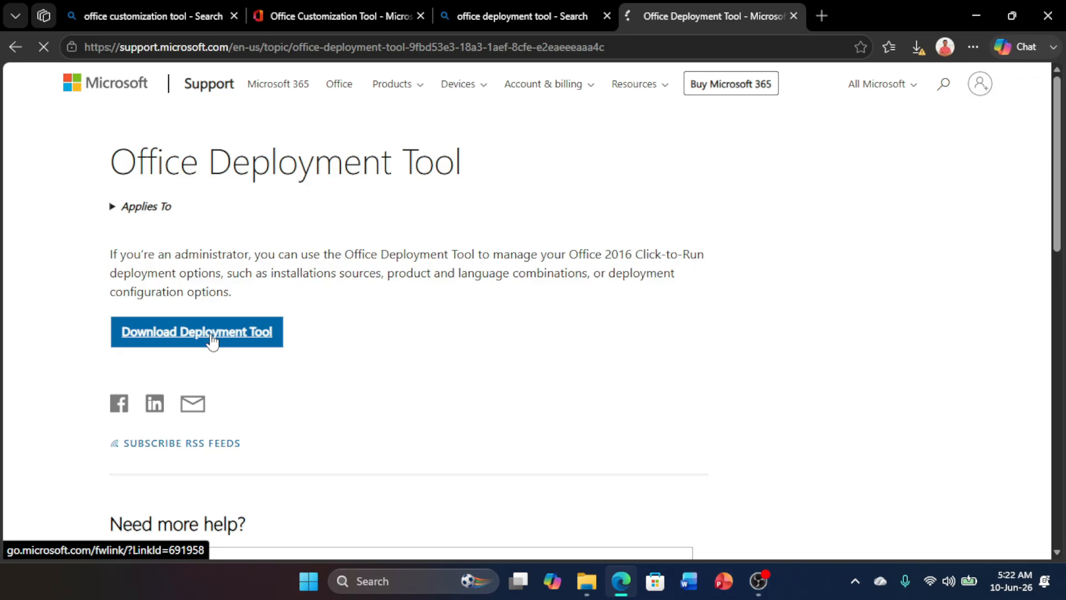
click(212, 340)
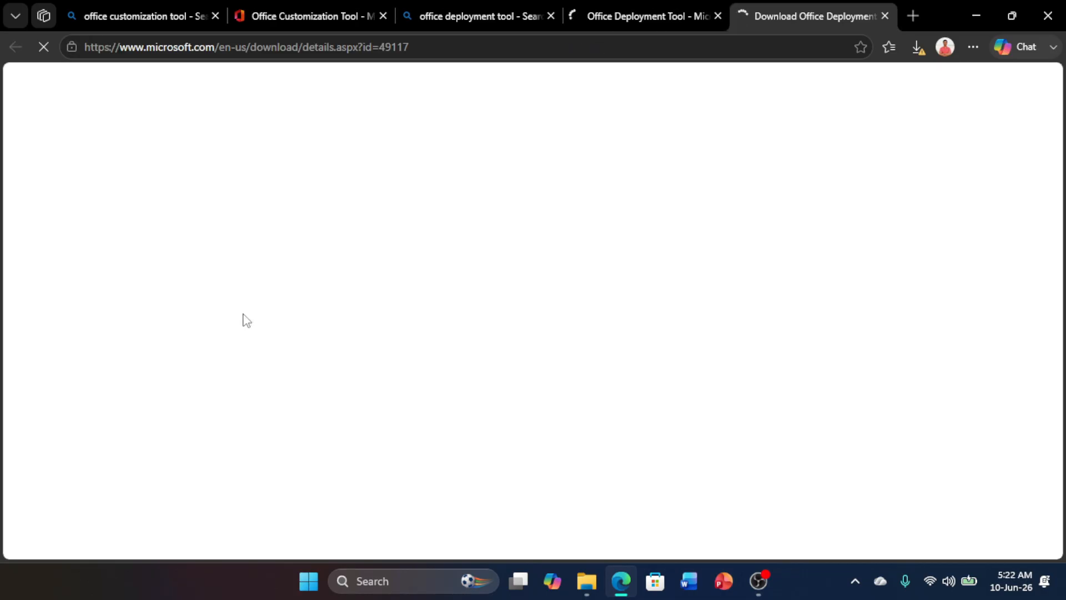
scroll(614, 405, down, 4)
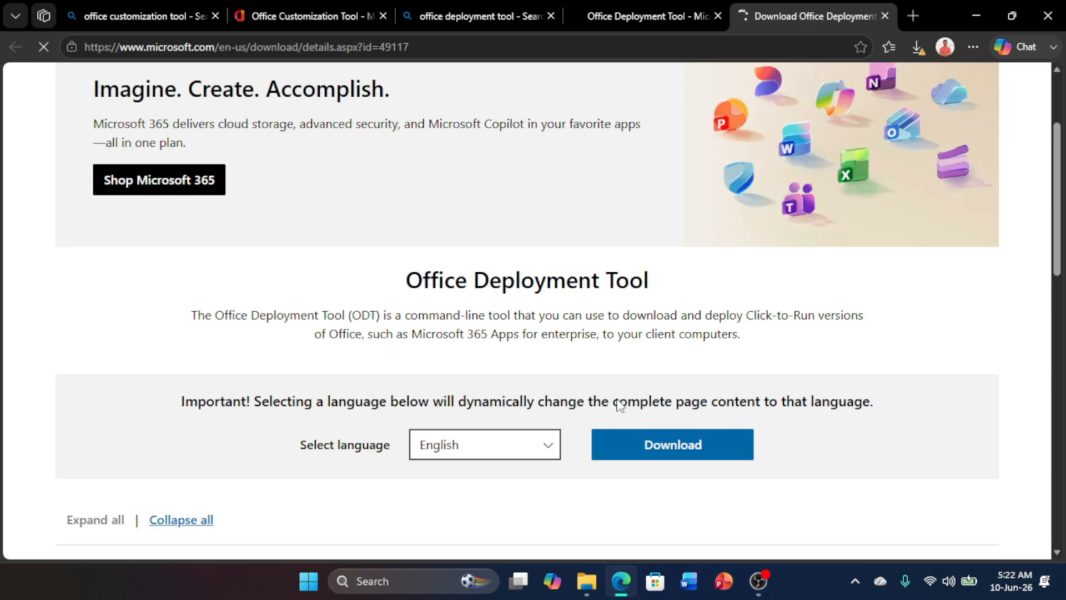
click(676, 285)
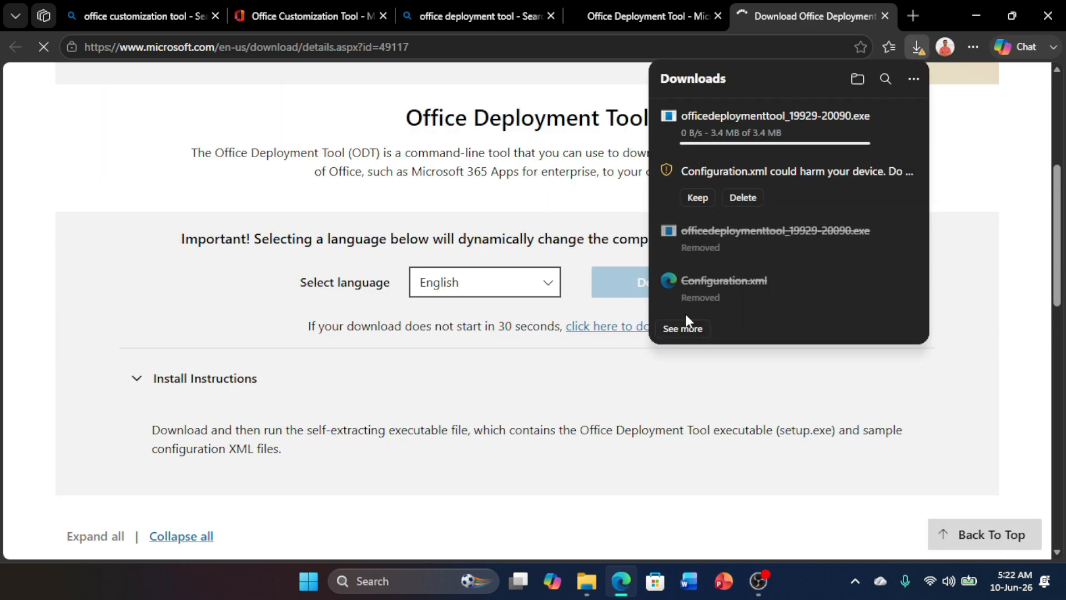
Step: Open the Downloads folder in File Explorer and create a new folder named Office 365 there
click(858, 83)
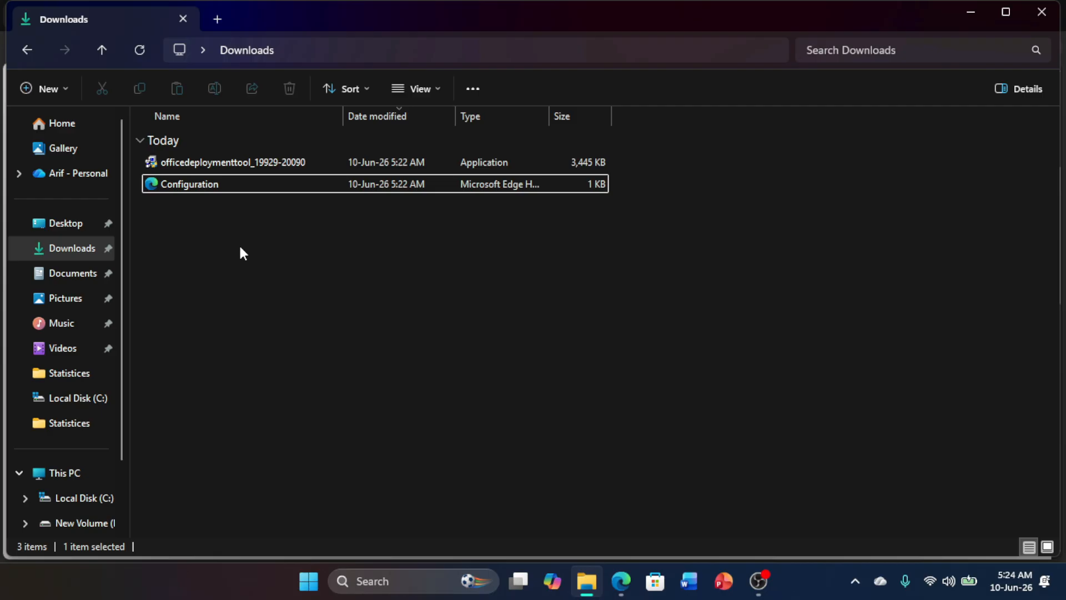
right_click(240, 247)
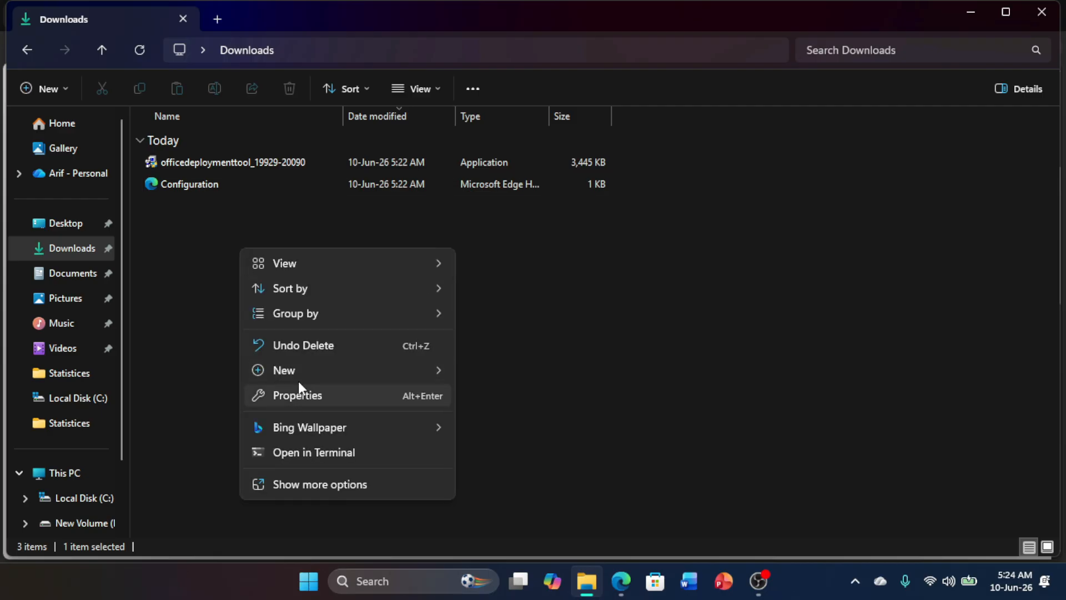
mouse_move(301, 368)
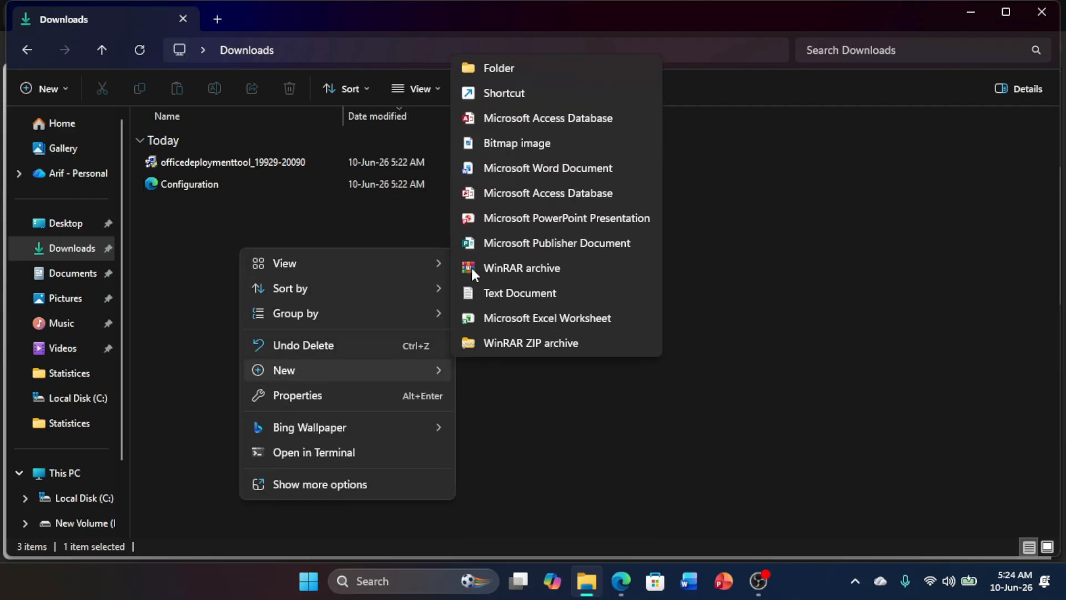
click(518, 68)
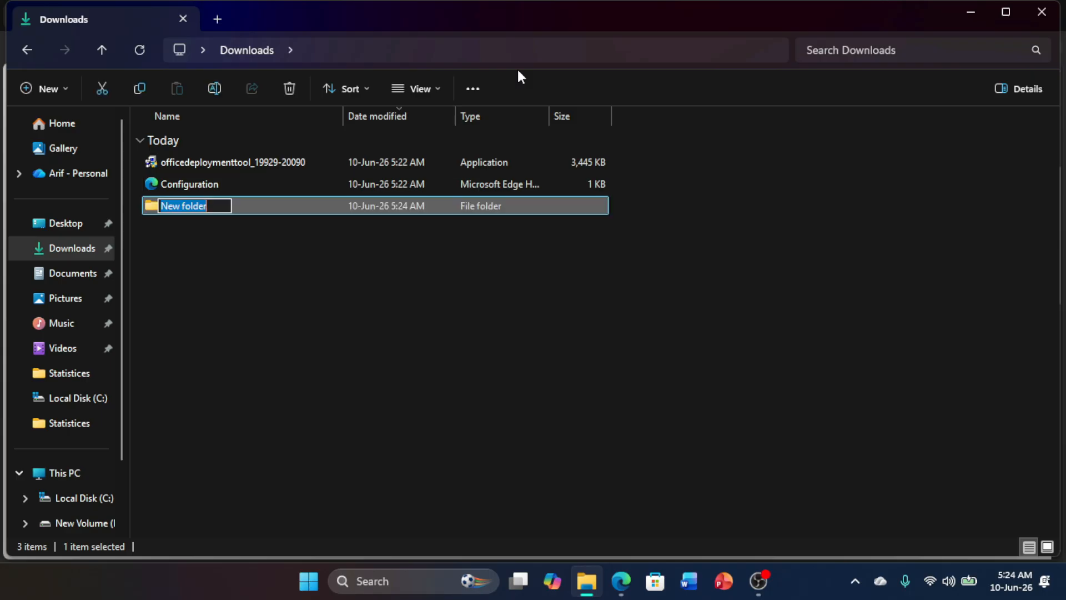
text(Office)
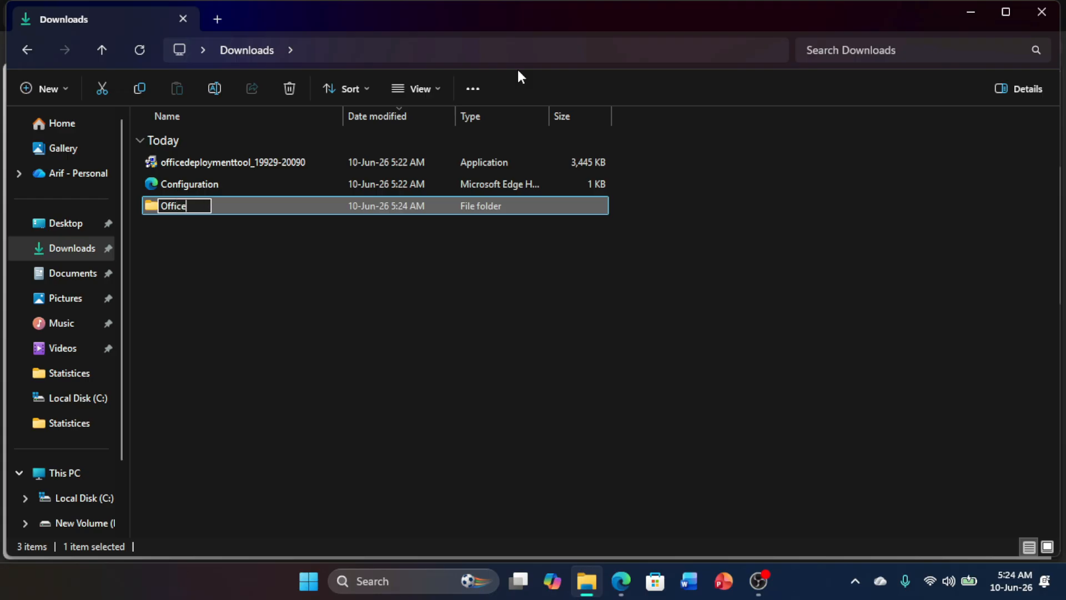
text( 365)
click(338, 311)
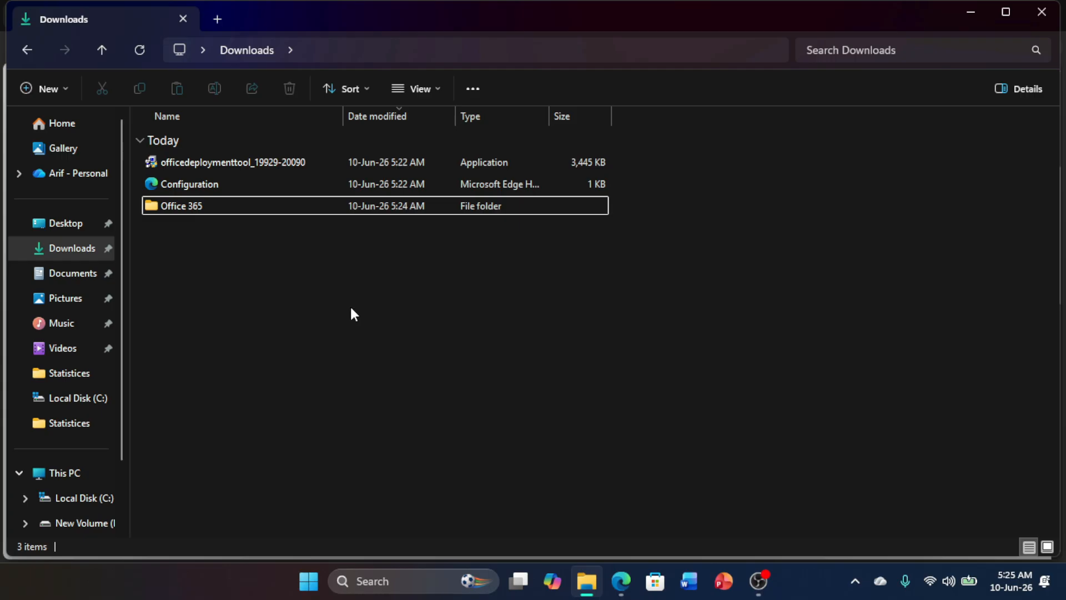
Step: Move the Office Deployment Tool installer and the Configuration file from Downloads into the Office 365 folder
drag(643, 160, 284, 205)
double_click(284, 206)
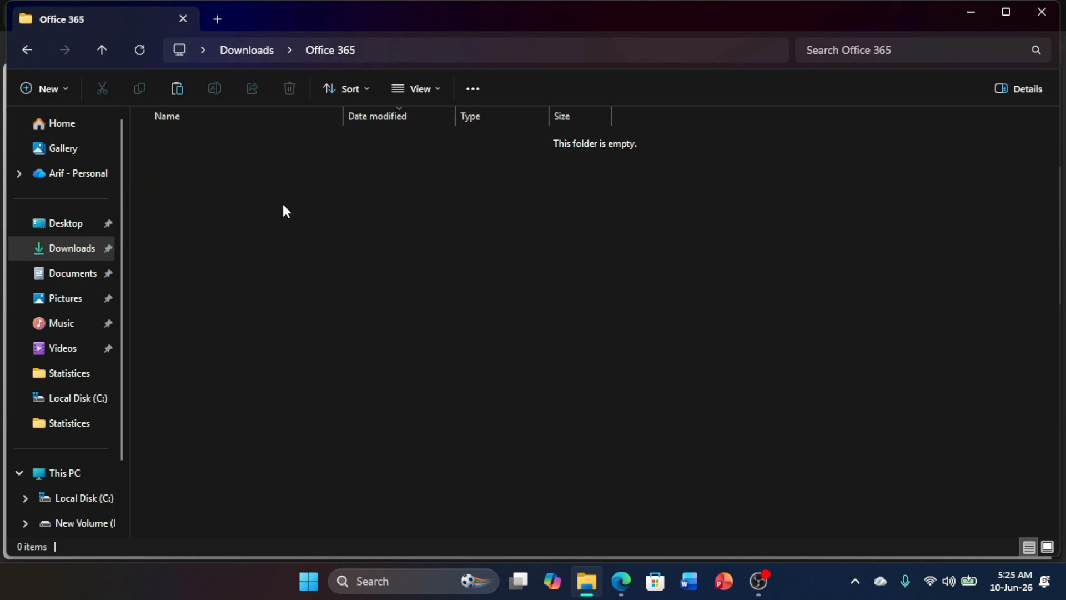
right_click(283, 206)
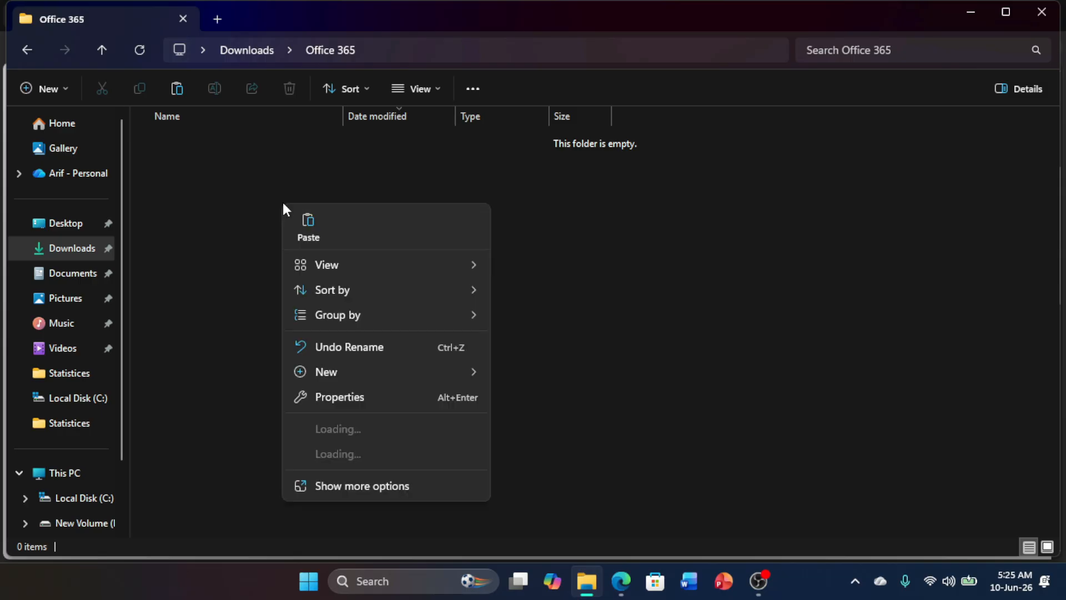
click(307, 220)
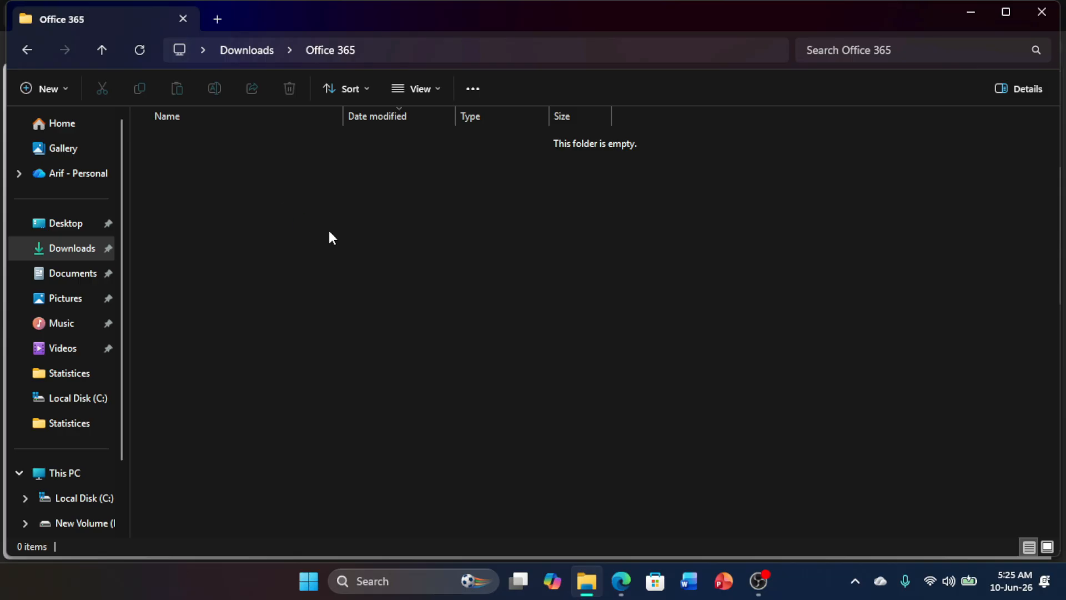
Step: Copy the Office 365 folder from Downloads to the root of Local Disk (C:) and open the copy
click(105, 49)
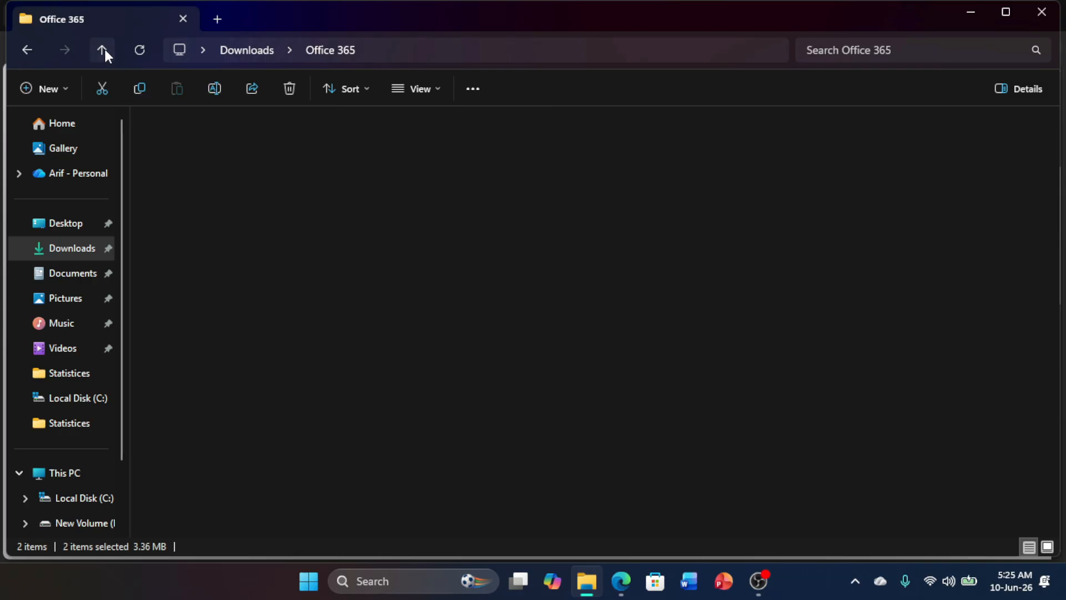
click(262, 237)
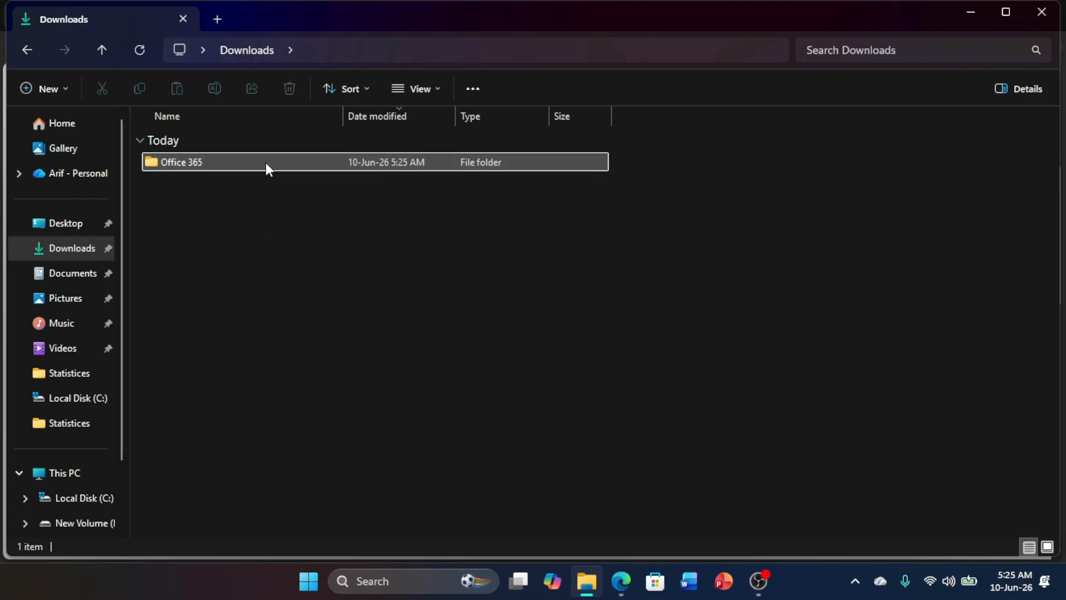
click(266, 164)
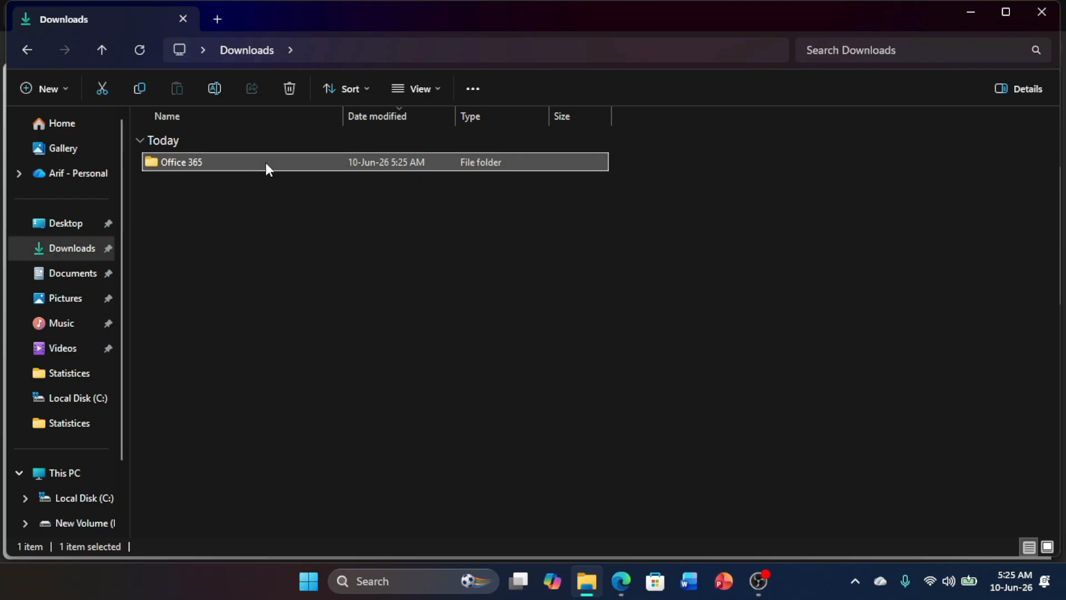
key(ctrl+c)
click(77, 498)
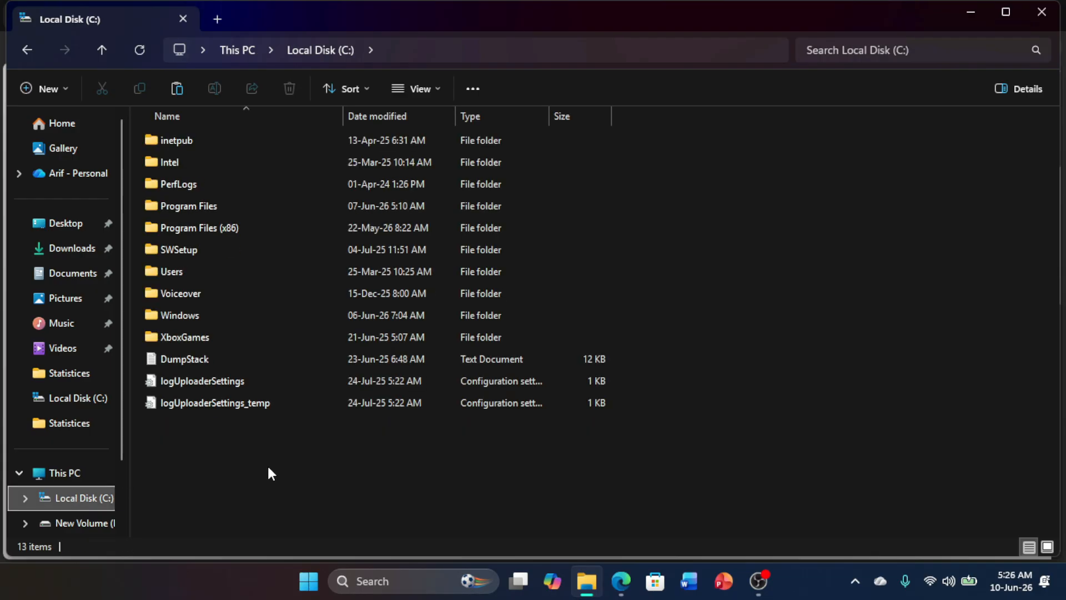
key(ctrl+v)
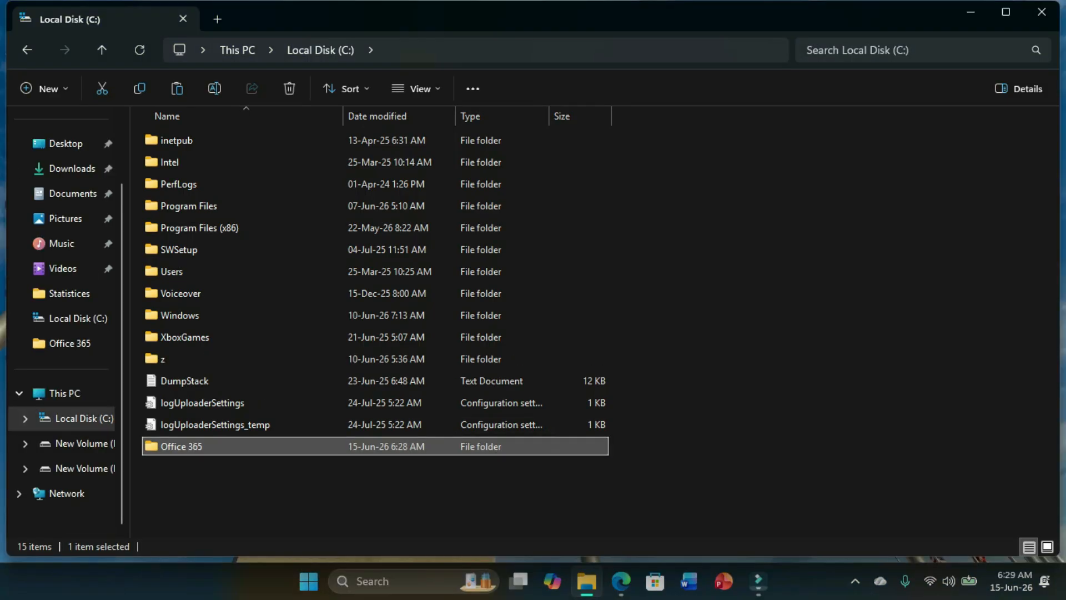
key(Return)
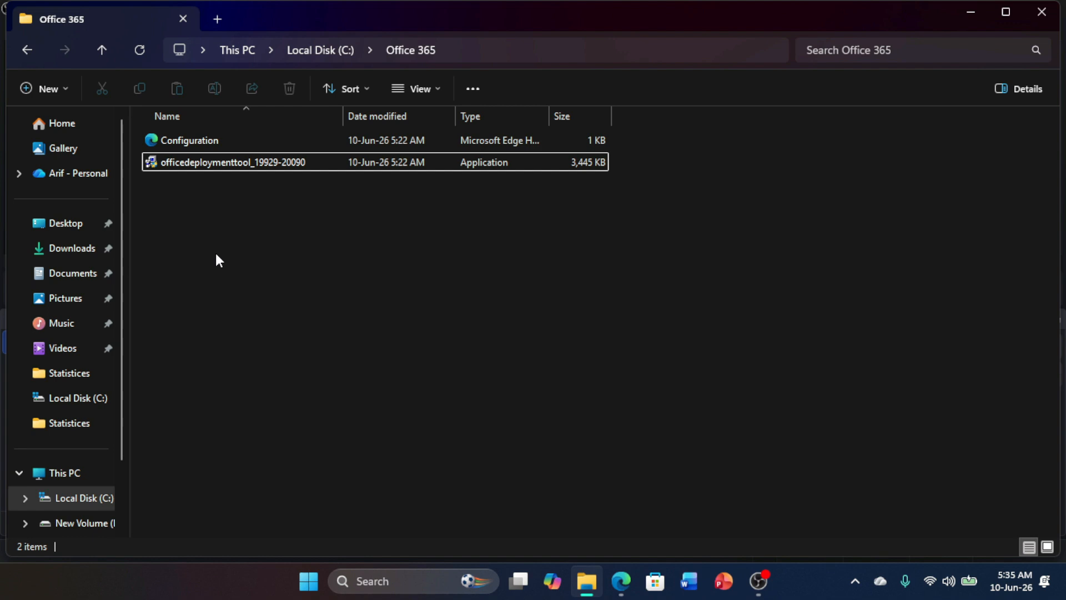
click(222, 166)
right_click(222, 165)
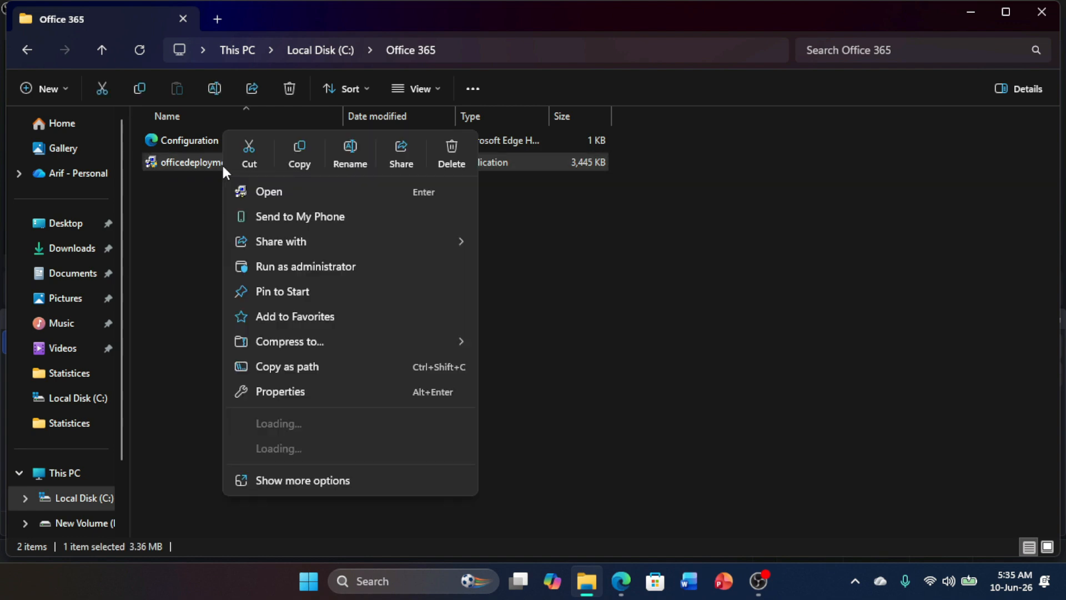
click(277, 267)
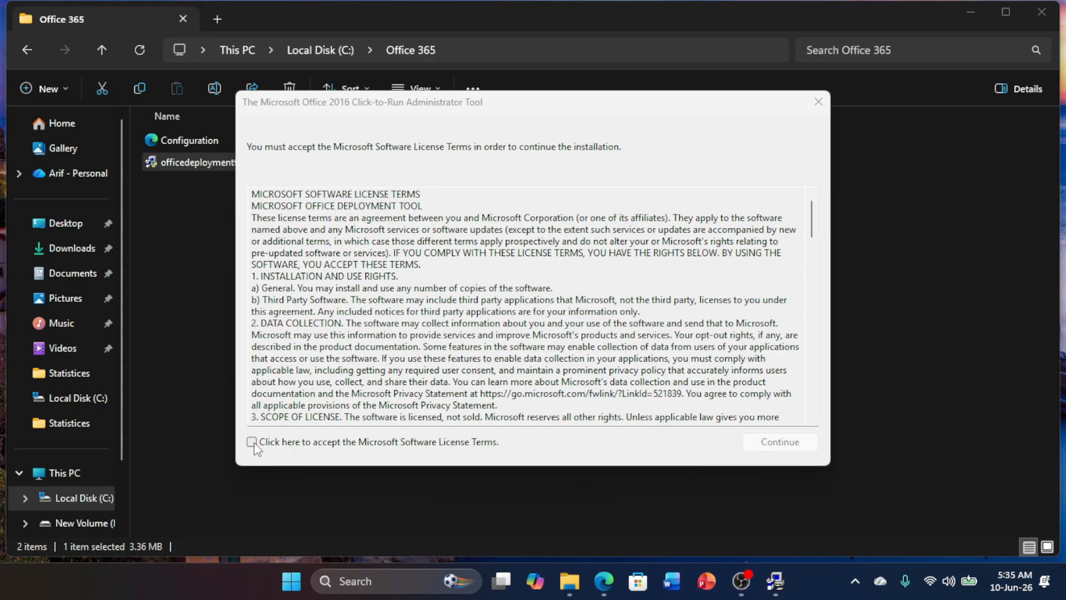
click(252, 443)
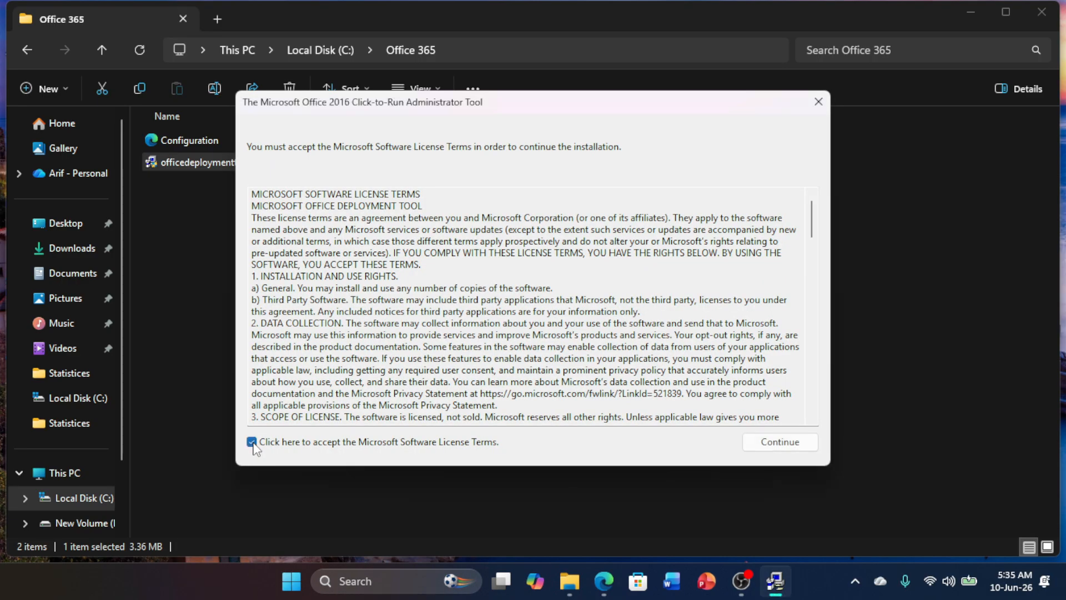
click(780, 442)
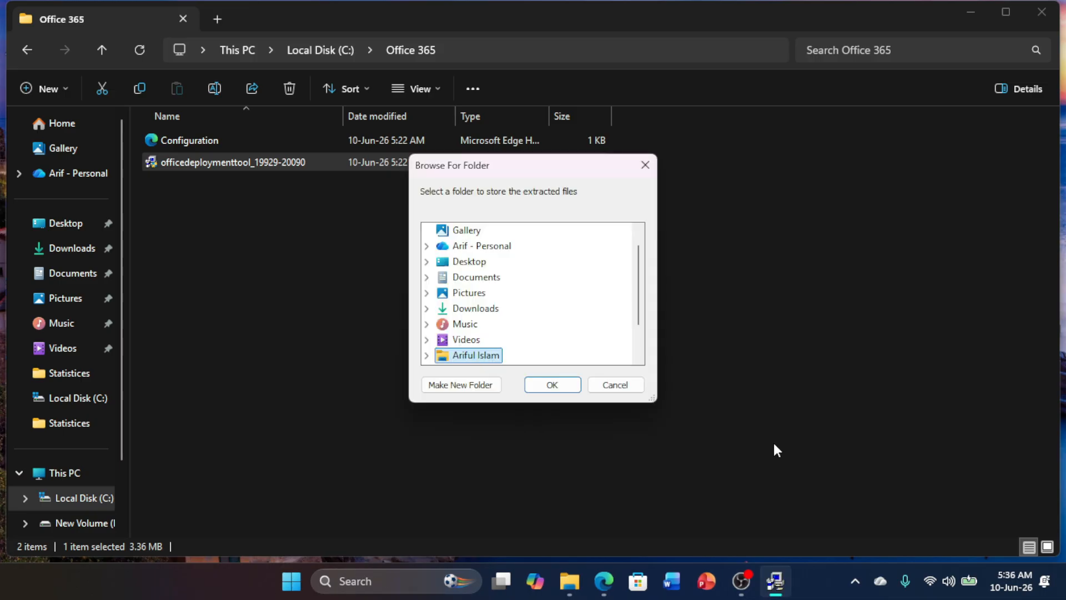
Step: Extract the deployment tool's files into the Office 365 folder on Local Disk (C:)
scroll(470, 292, down, 1)
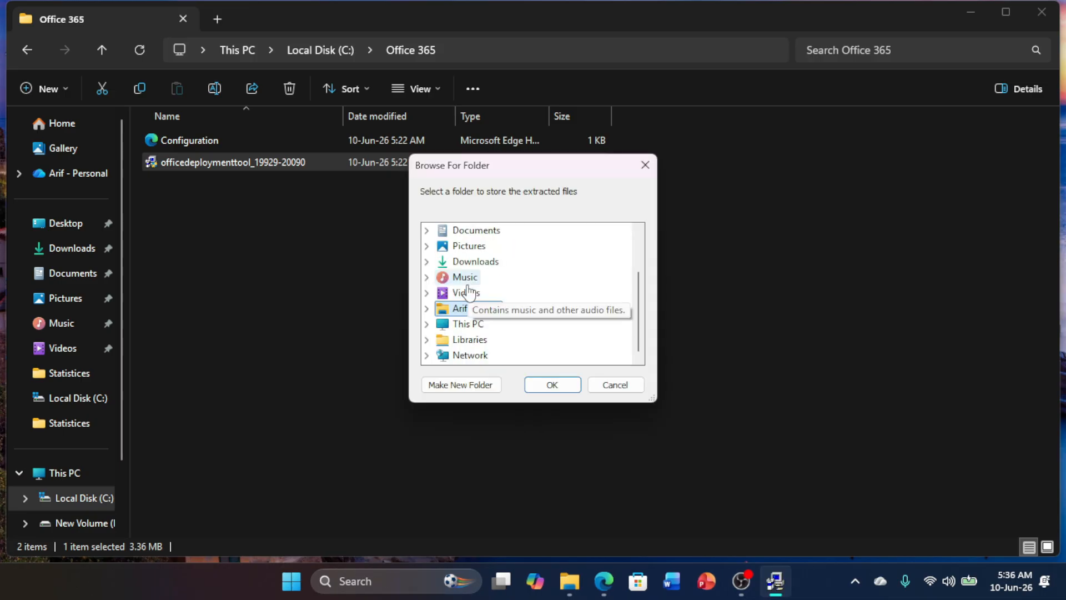
double_click(456, 325)
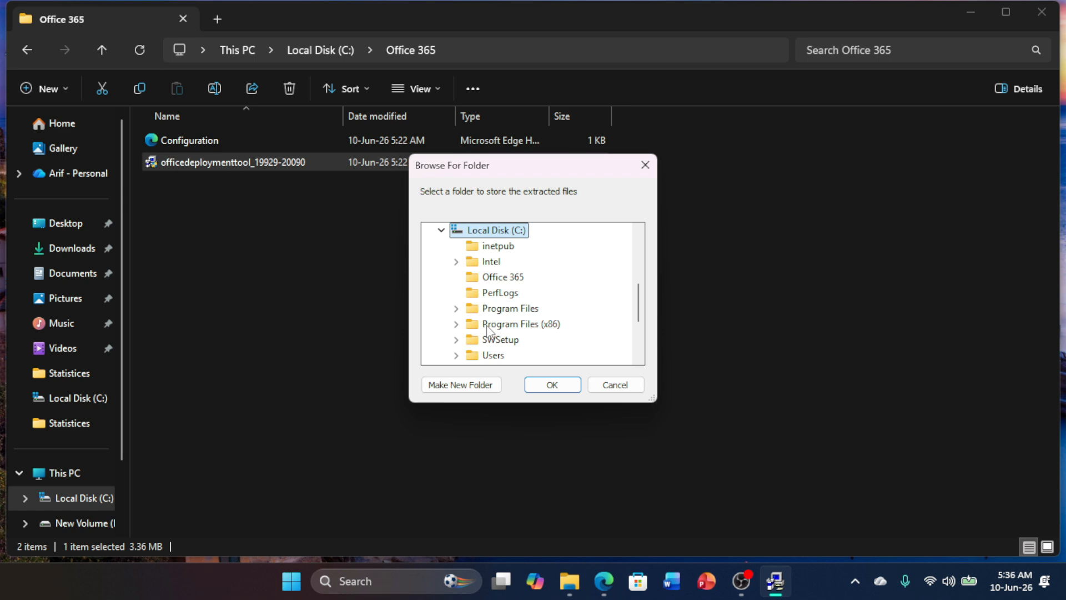
click(503, 277)
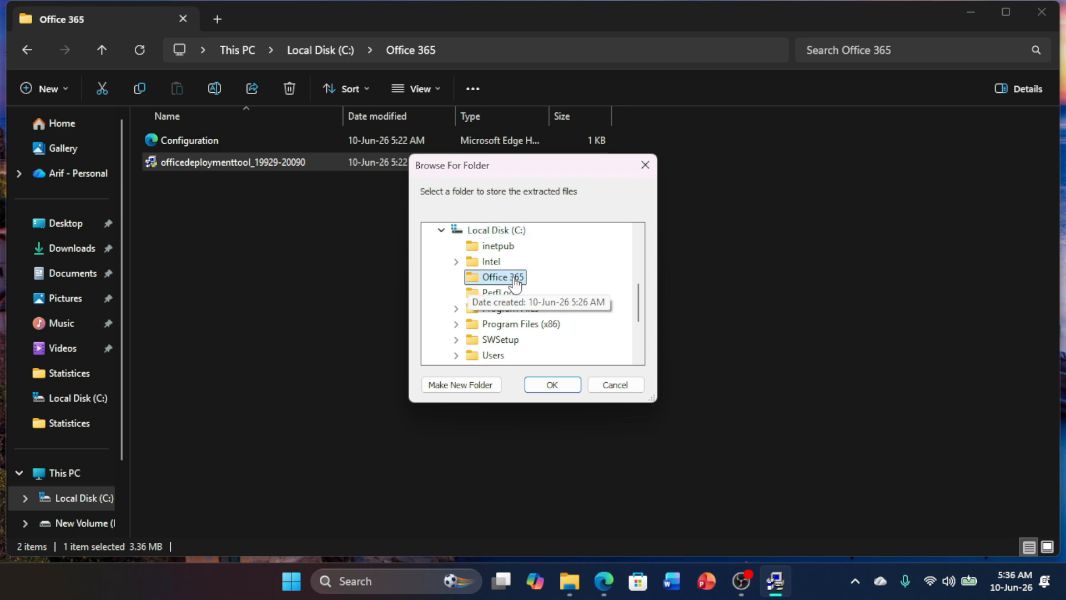
click(553, 384)
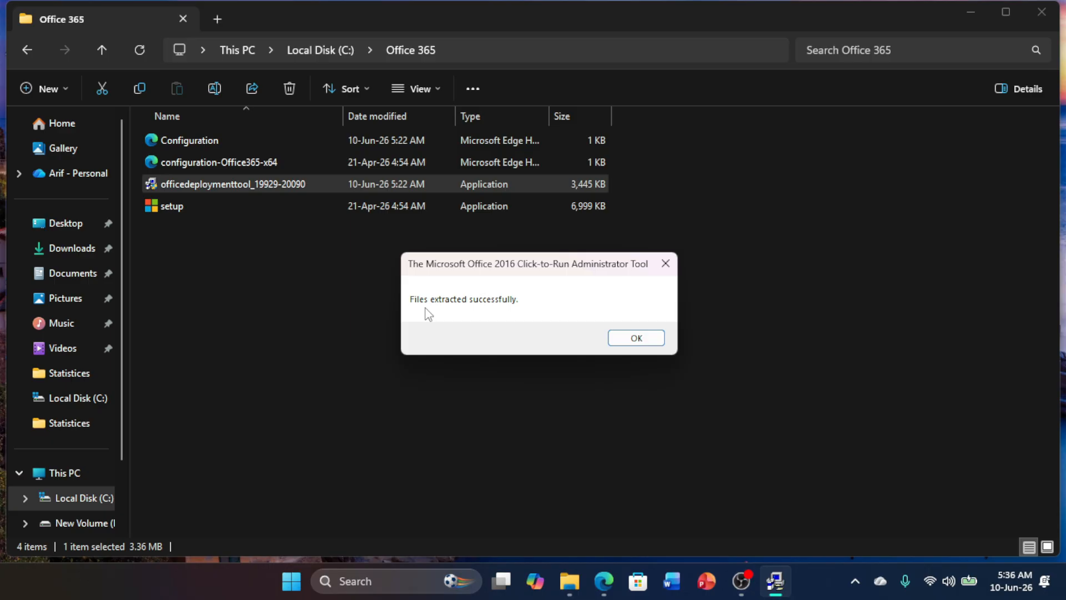
click(639, 339)
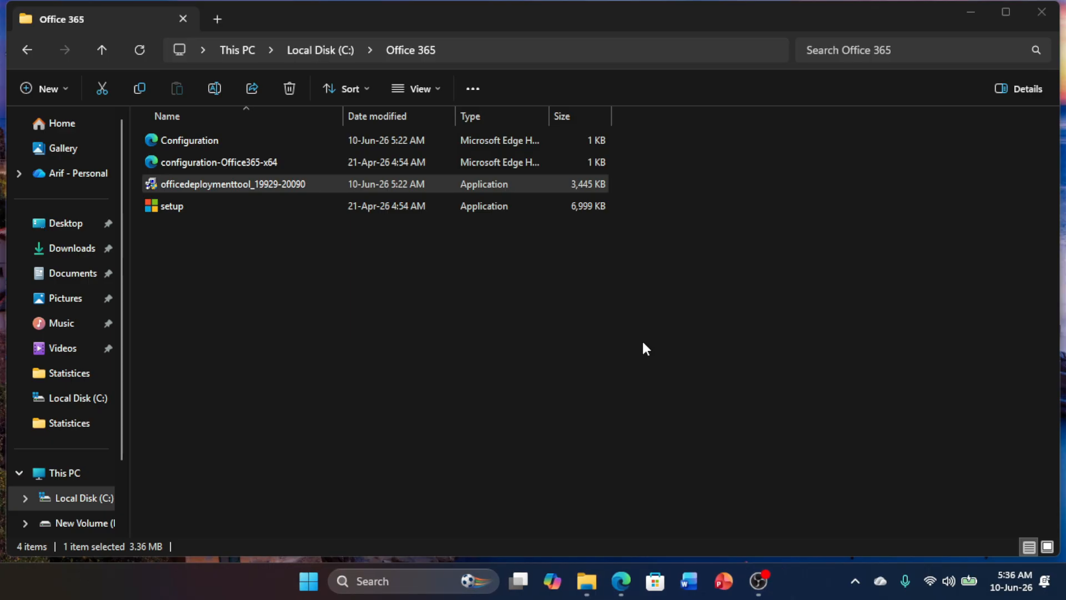
Step: Copy the path of the C:\Office 365 folder and open Command Prompt as administrator
click(472, 53)
key(ctrl+c)
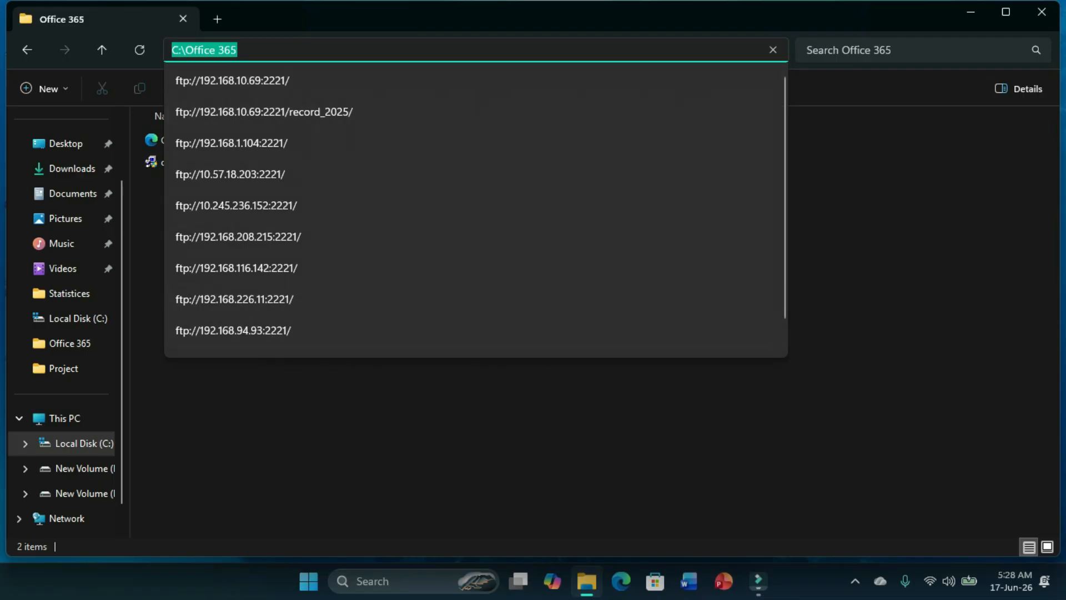
click(390, 581)
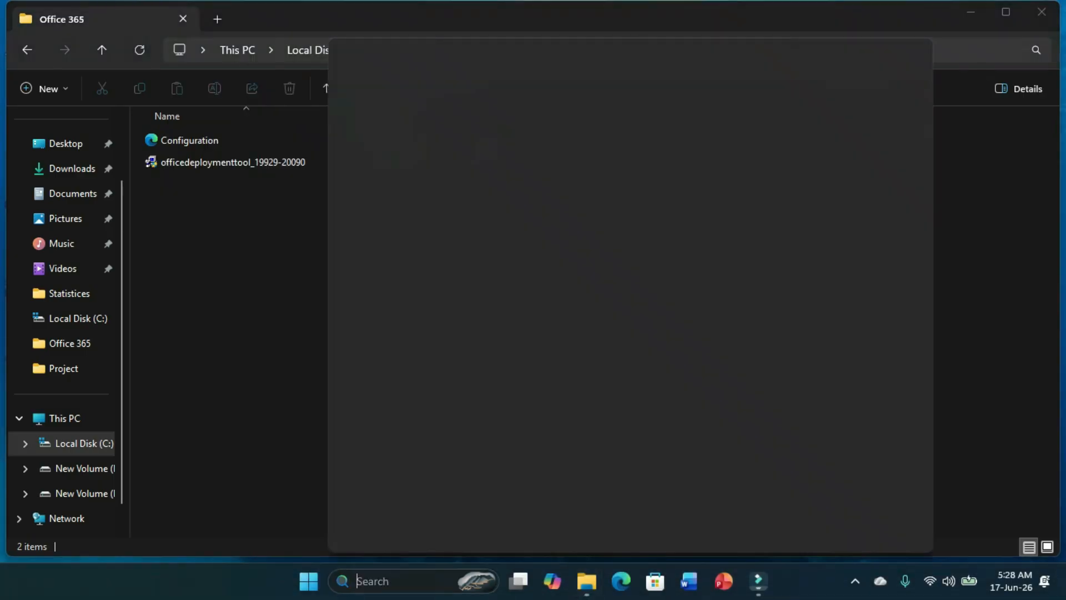
text(comm)
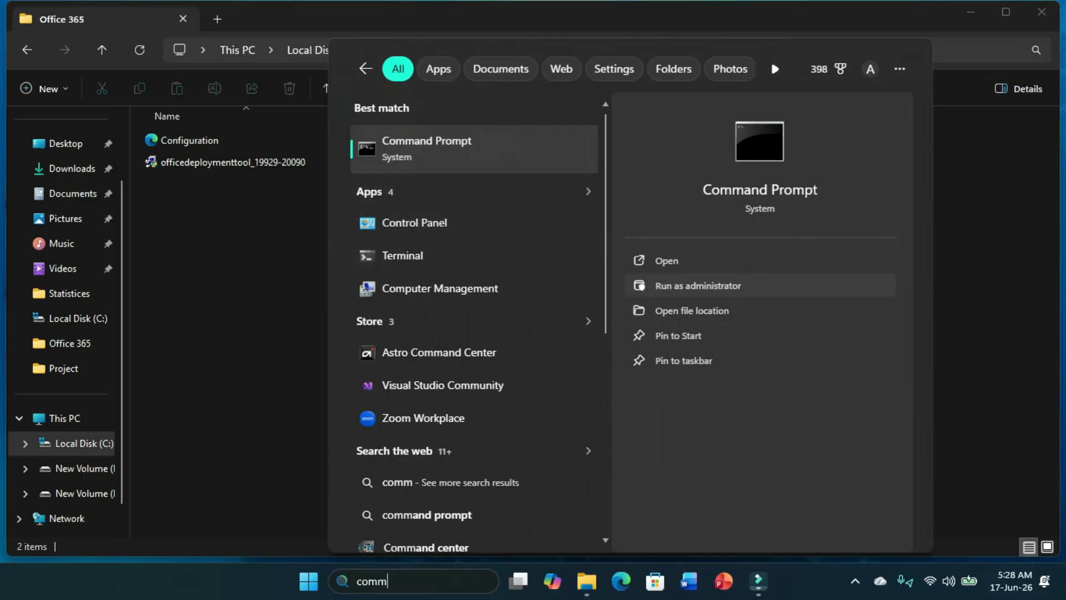
click(705, 288)
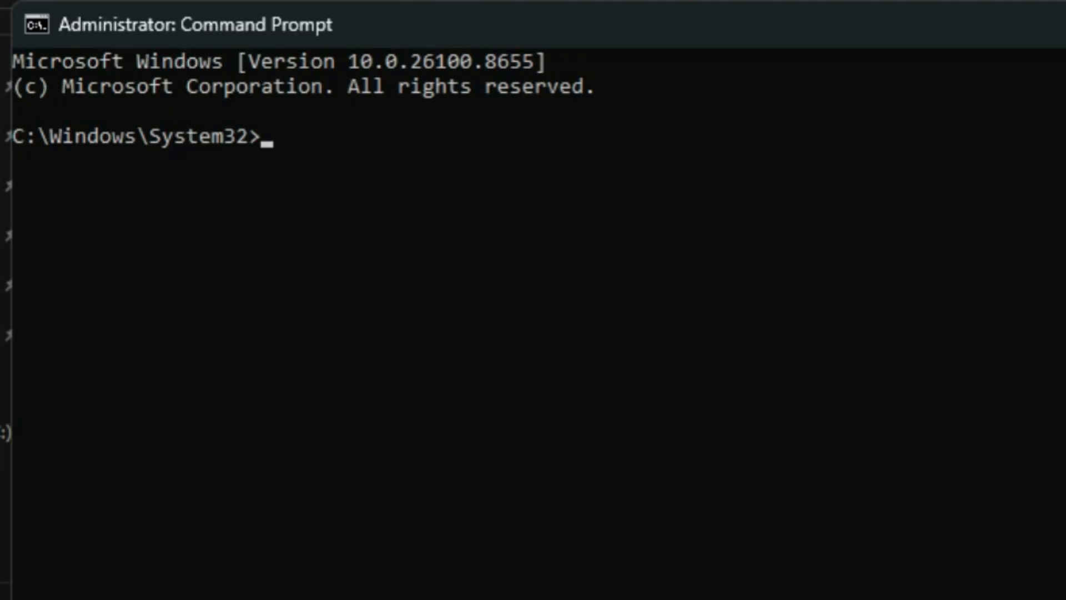
Step: Change the Command Prompt's working directory to C:\Office 365 with the cd command
text(cd)
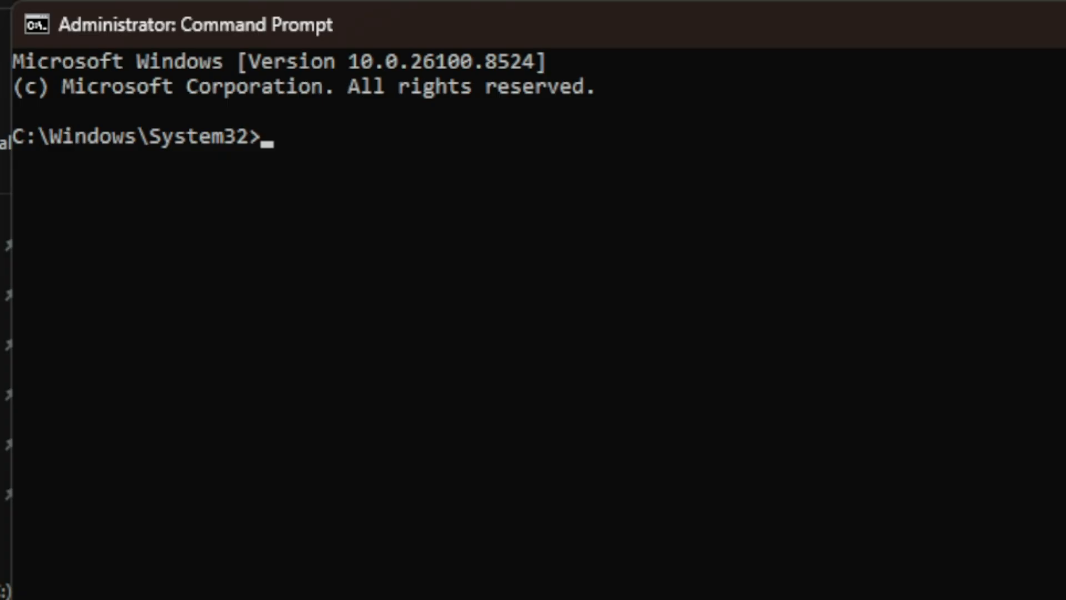
text(cd)
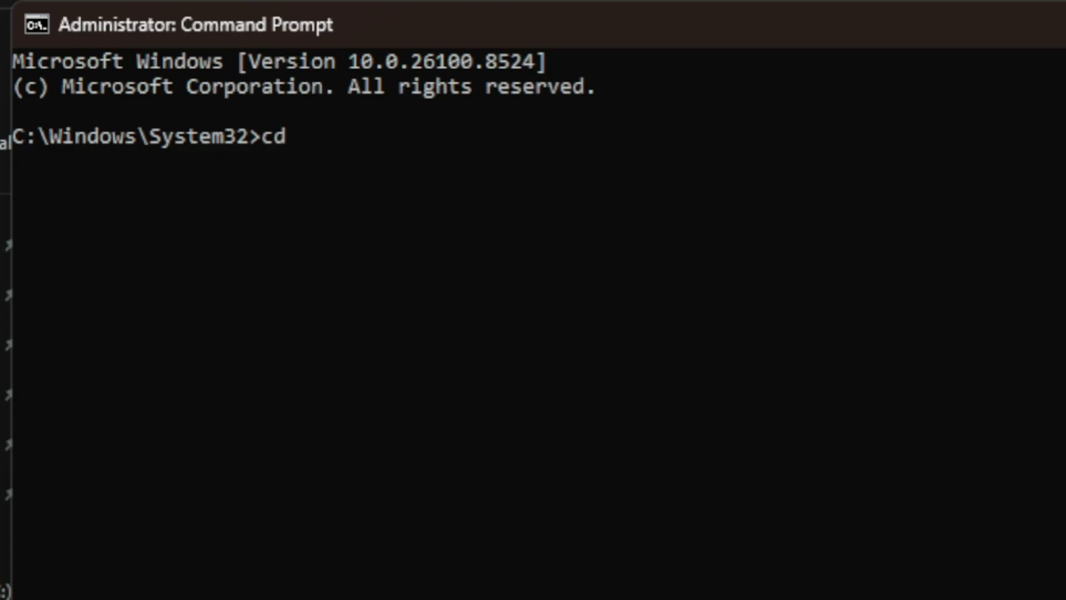
key(ctrl+v)
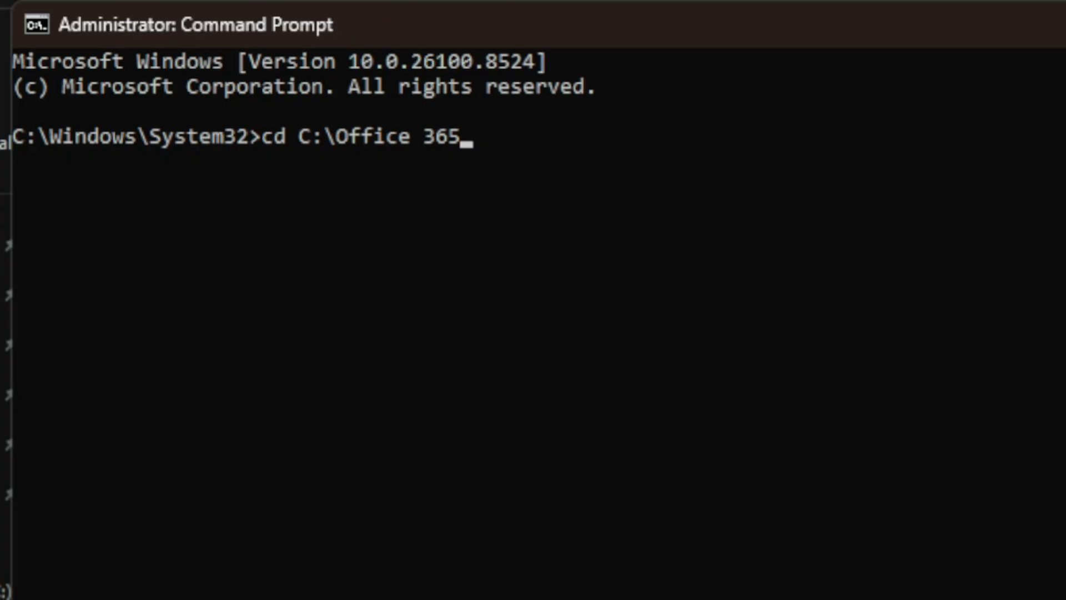
key(Return)
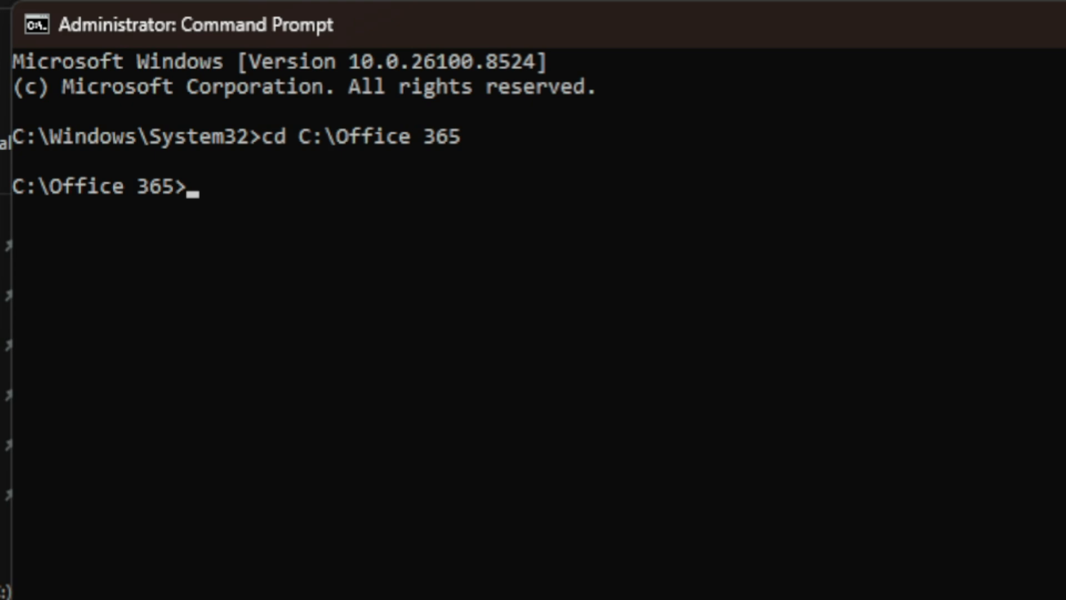
Step: Start the Office installation by running the command setup /configure configuration.xml
text(setup /)
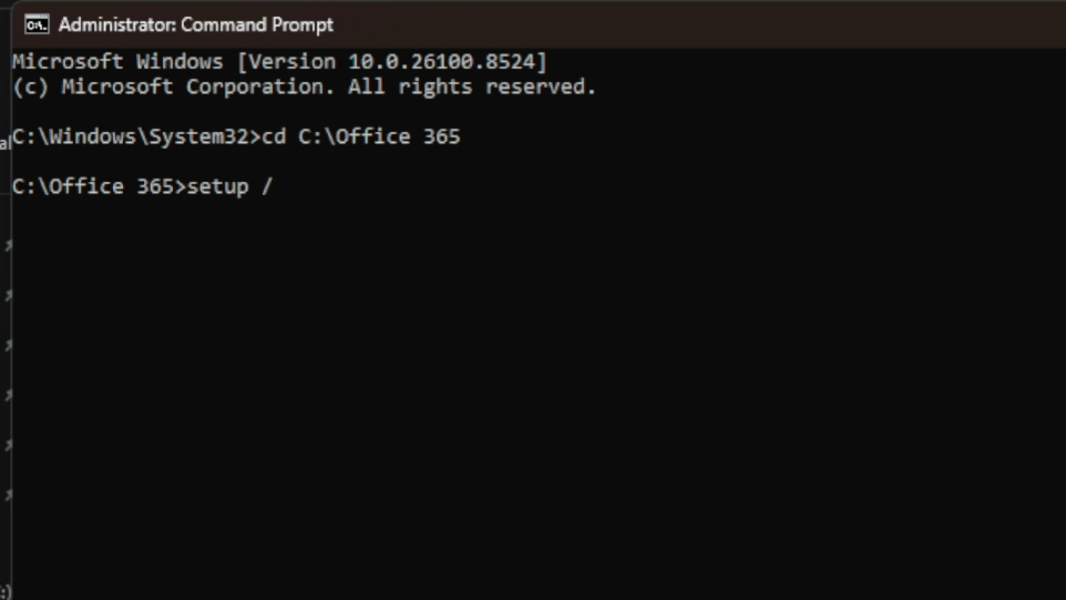
text(confi)
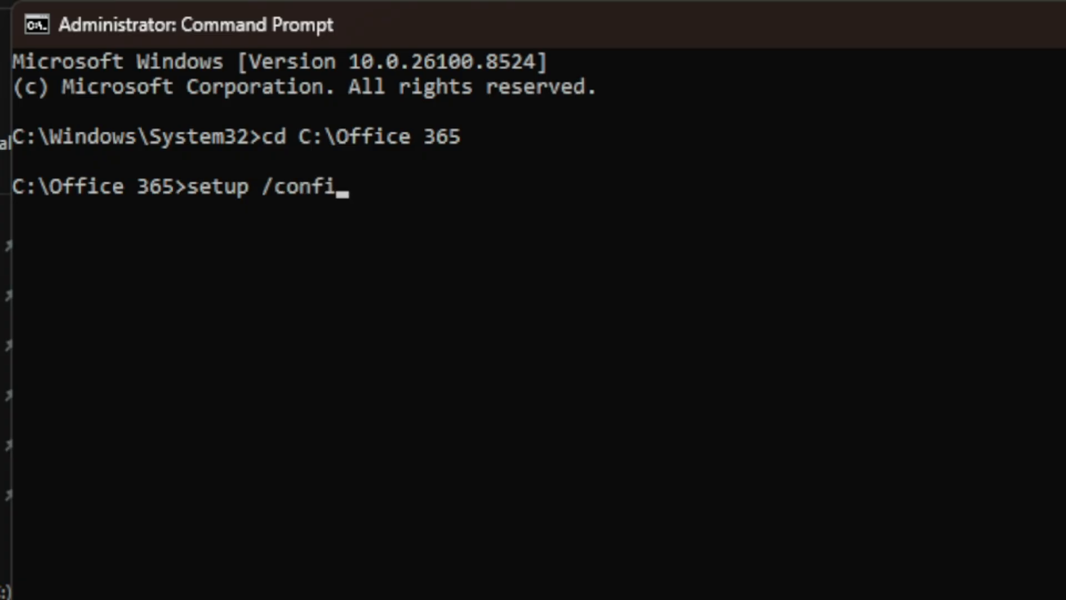
text(gure)
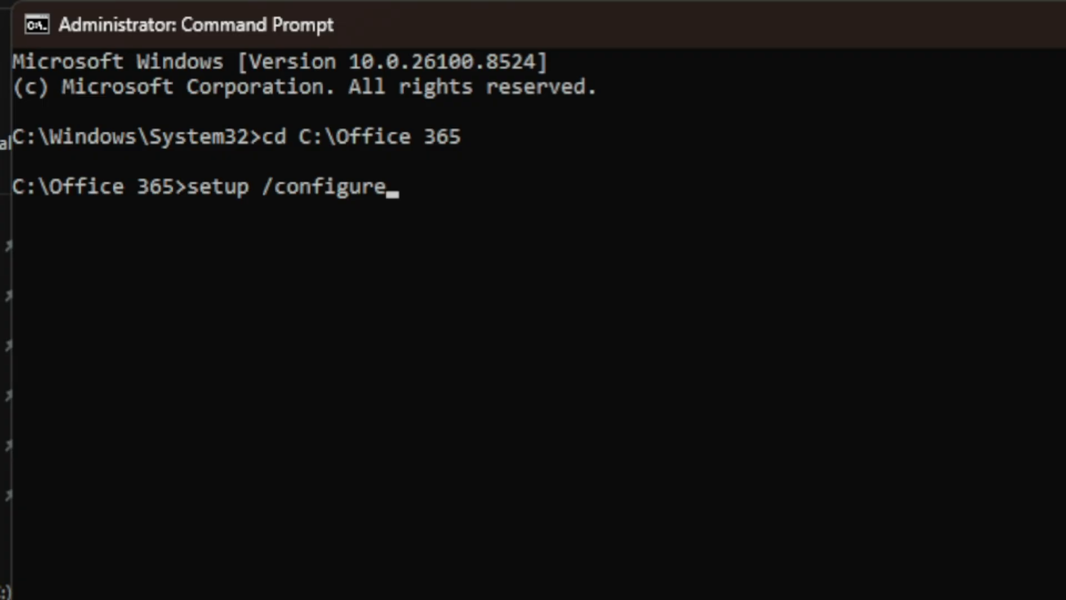
text( configur)
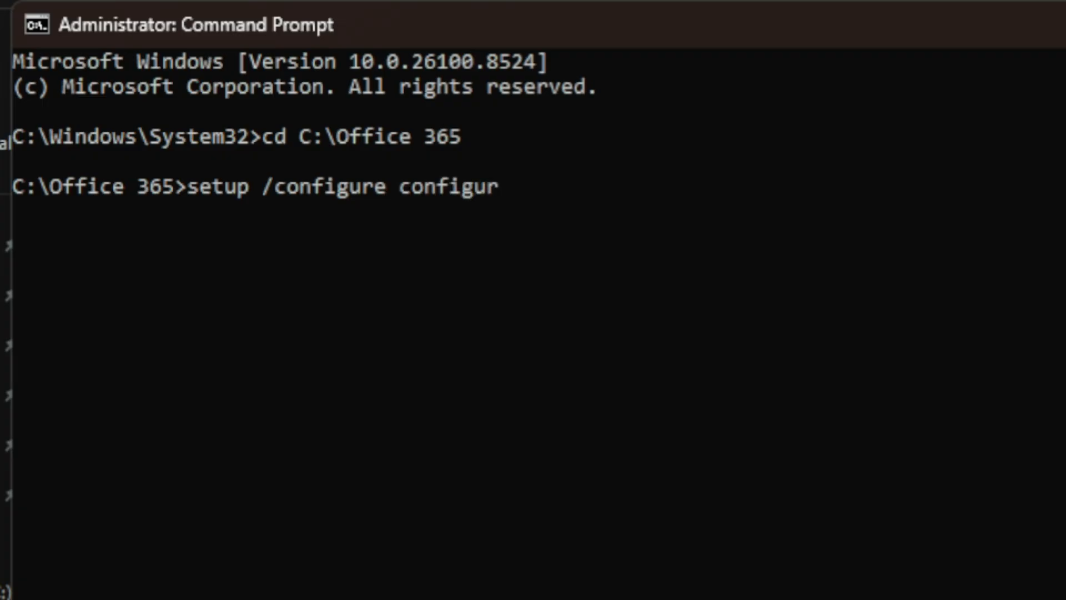
text(ation)
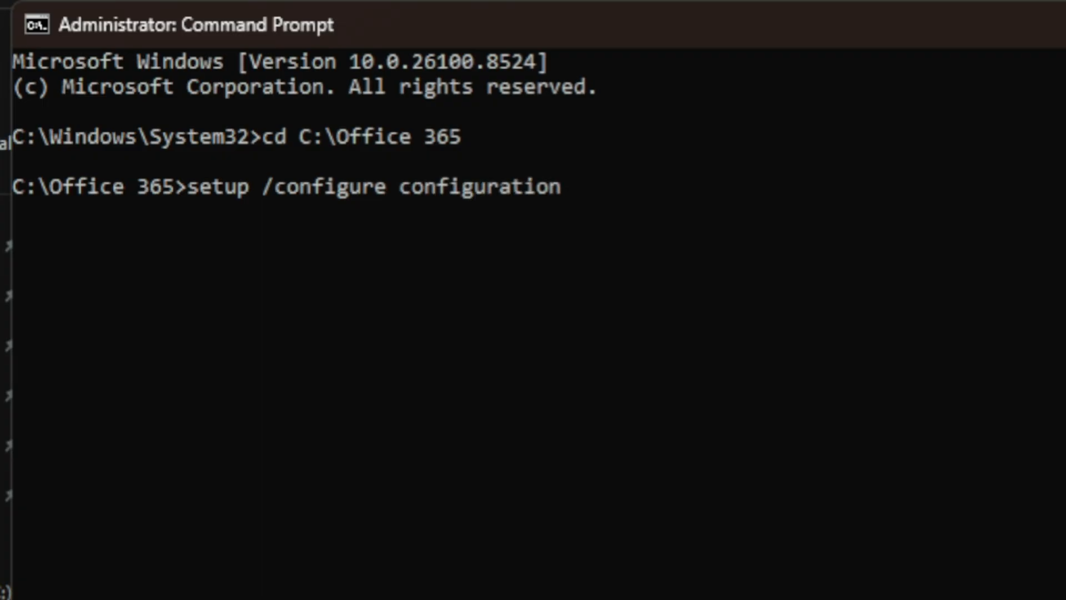
text(.xml)
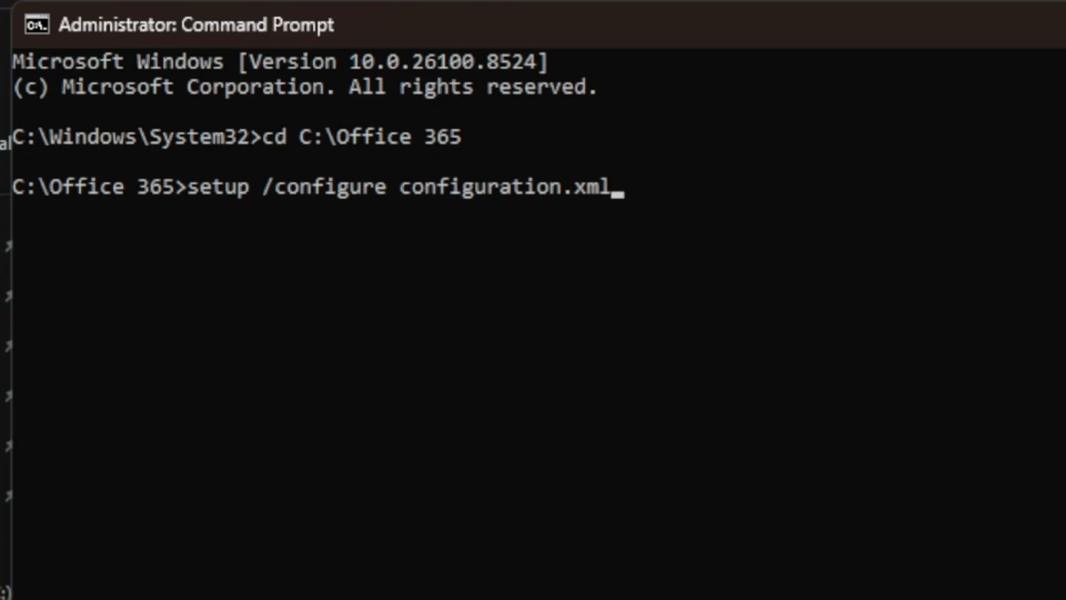
key(Return)
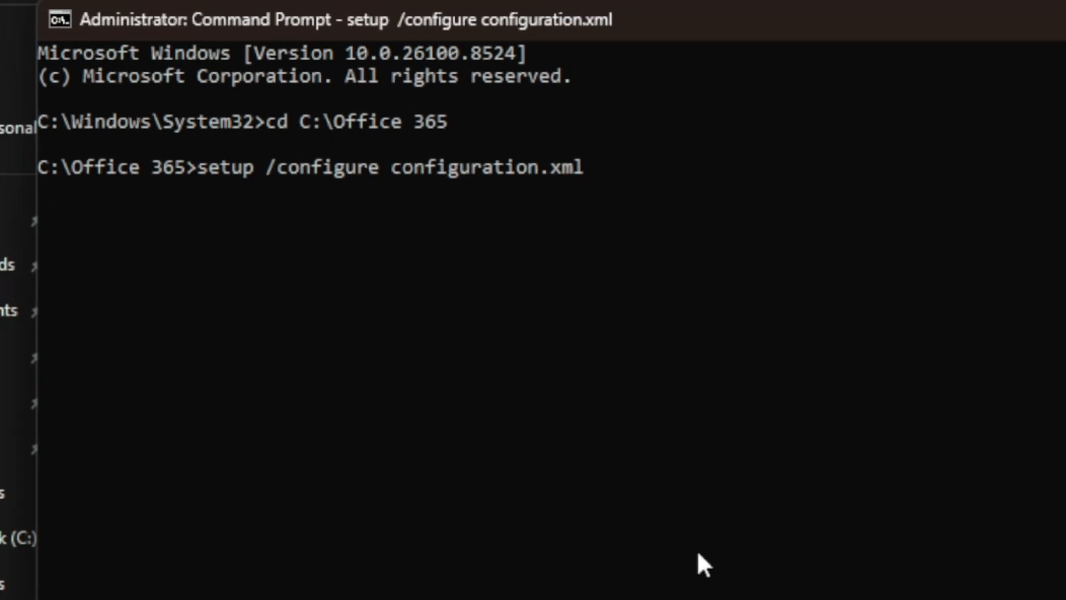